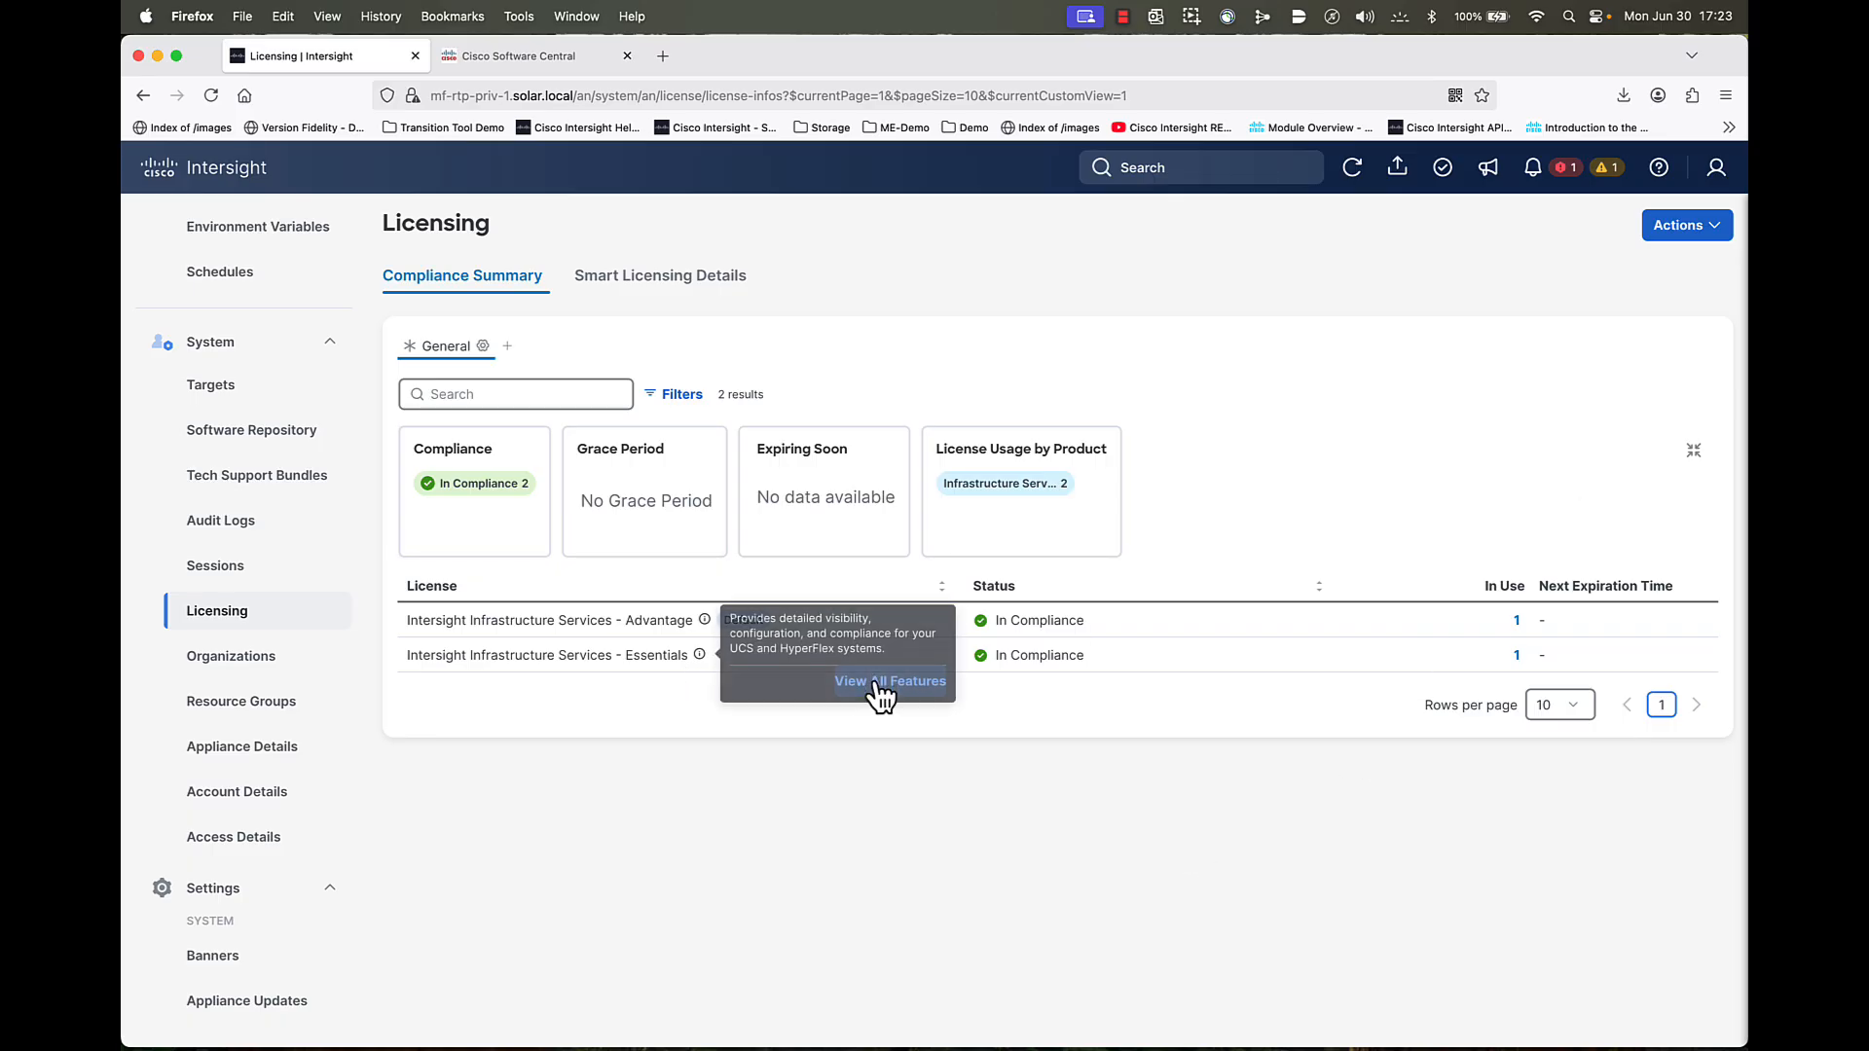
- Open the Update License form and enlarge the Reservation Authorization Code box
click(1680, 234)
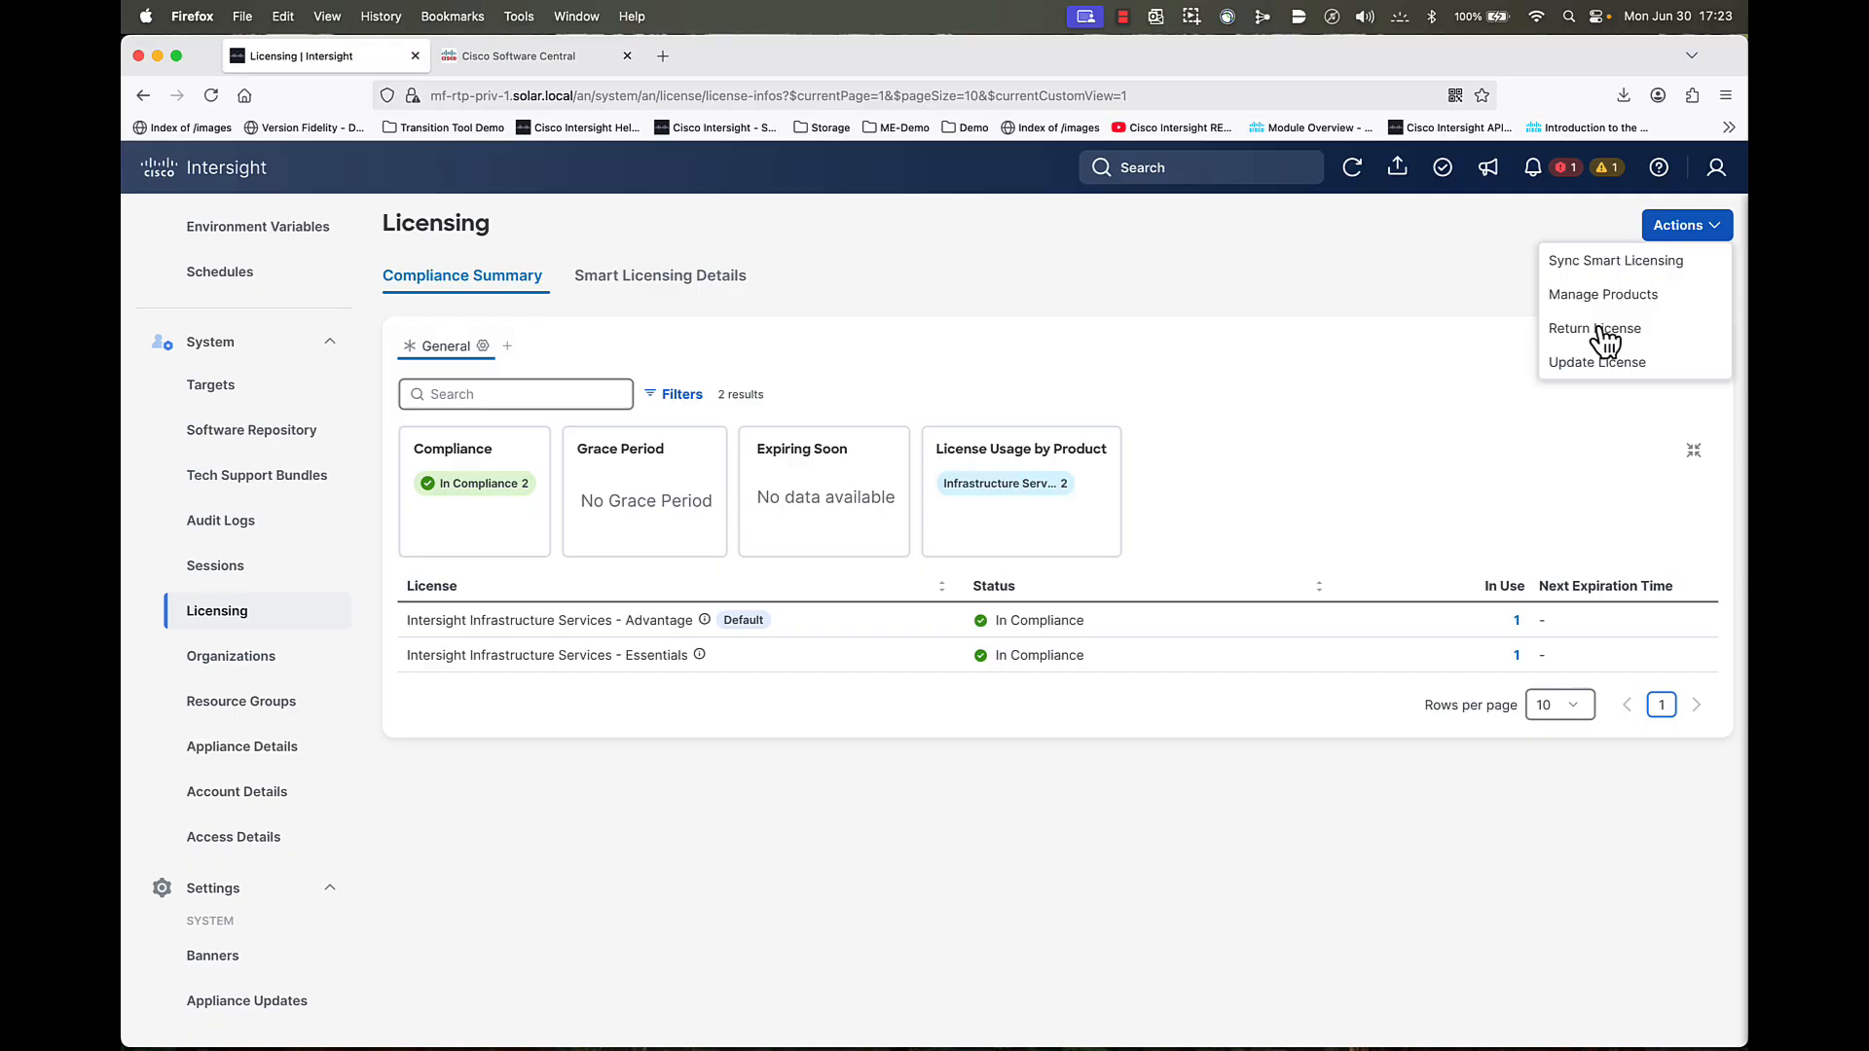
click(1584, 365)
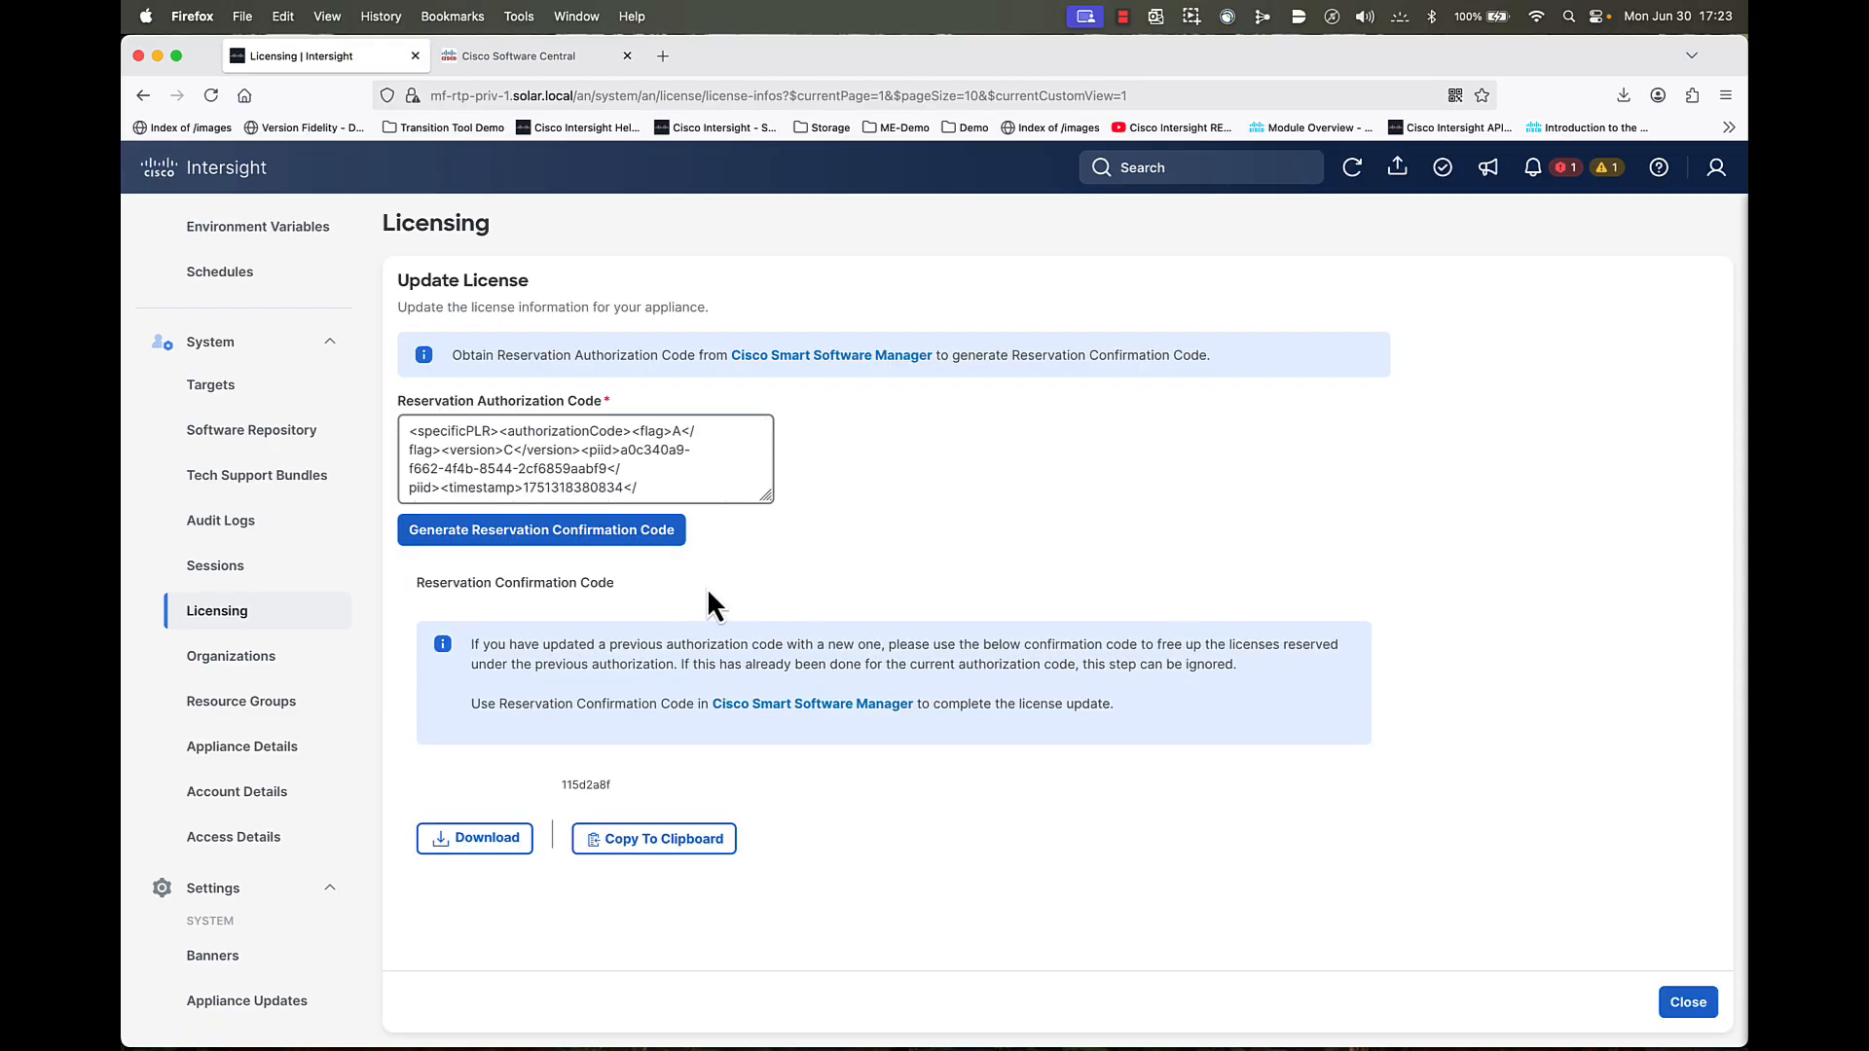
drag(763, 492, 853, 747)
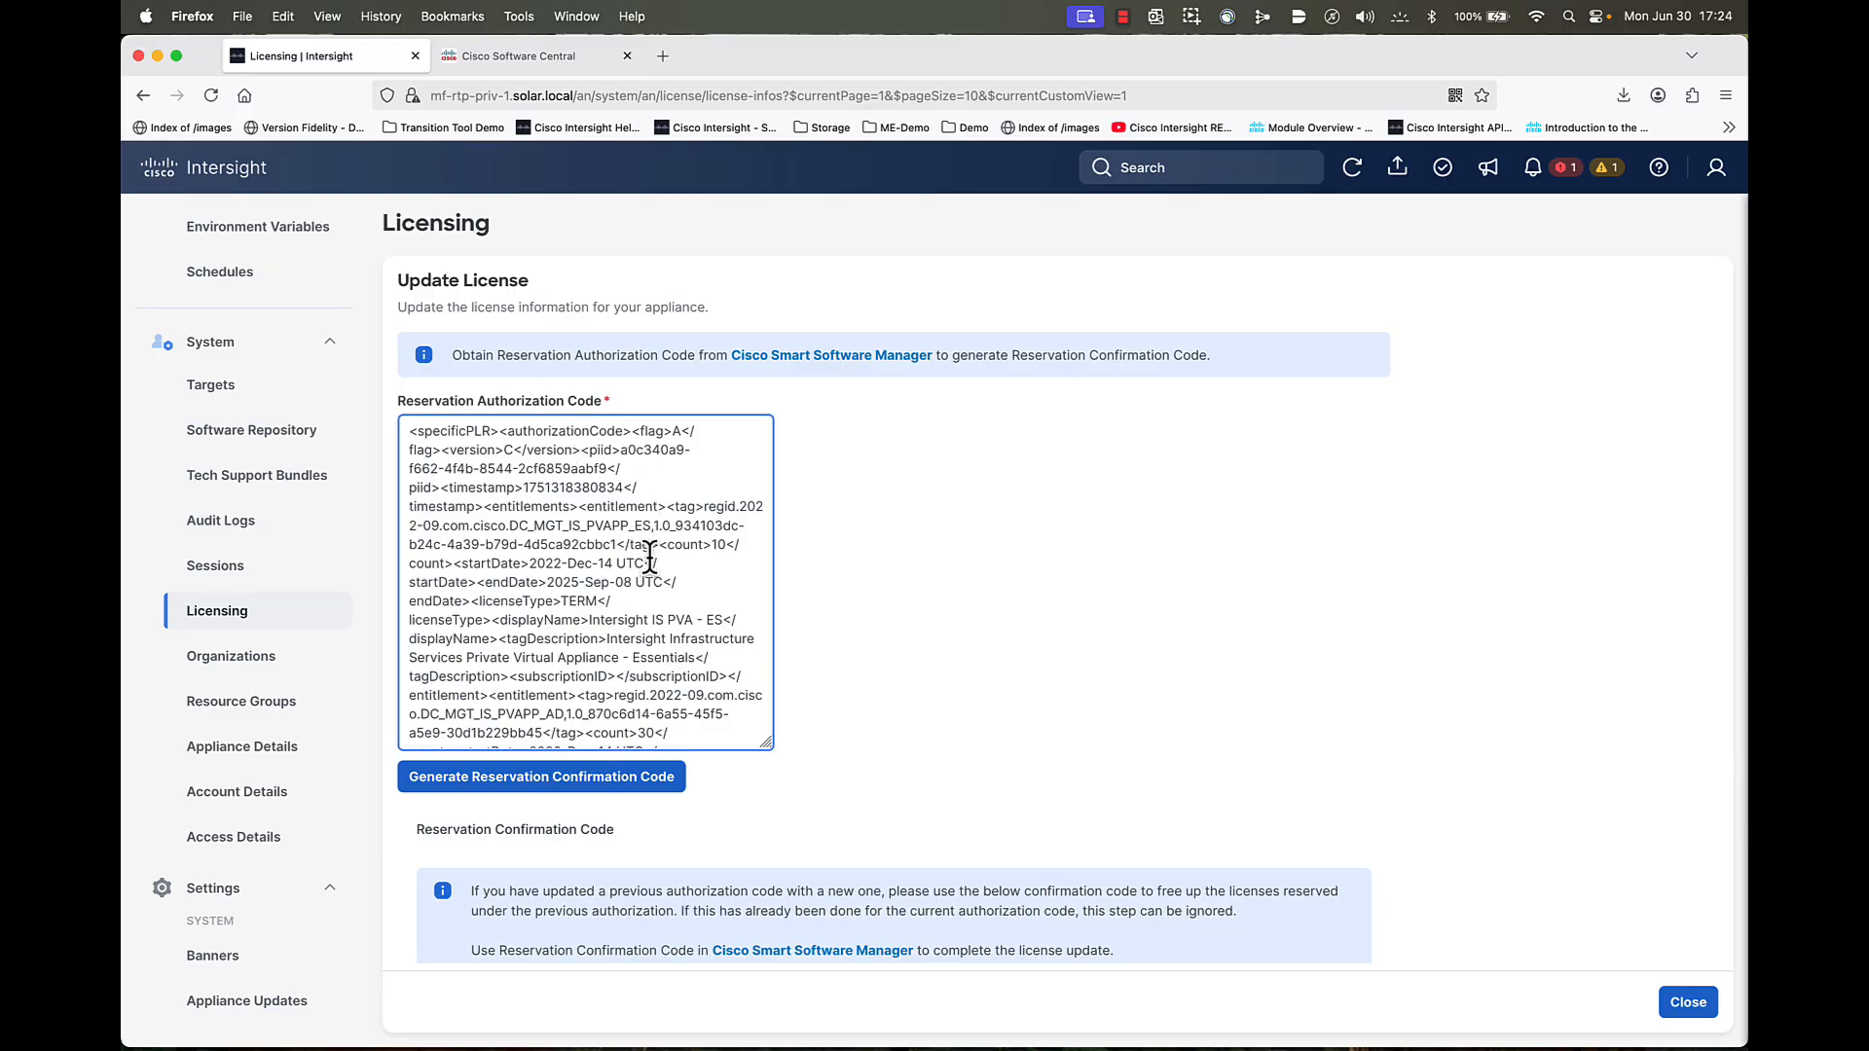
- Inspect the current code's counts: 10 Essentials and 30 Advantage licenses
scroll(649, 557, down, 3)
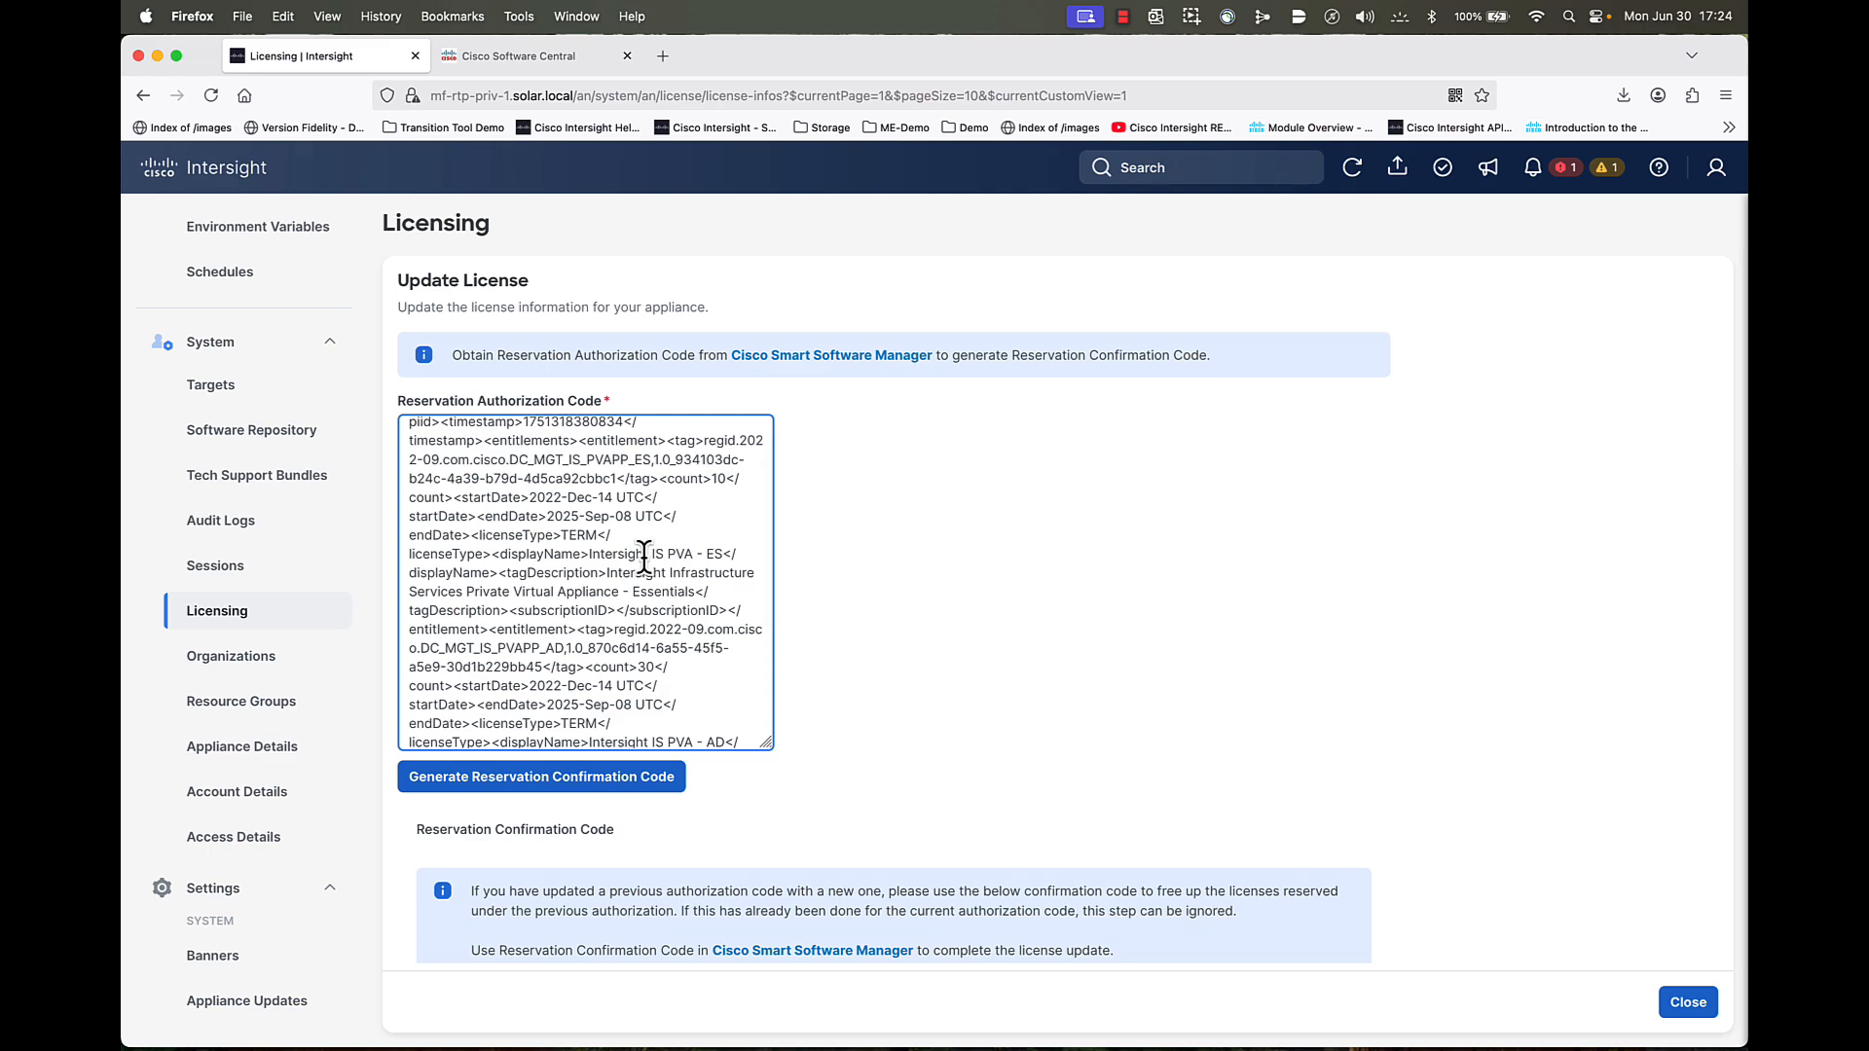
scroll(643, 550, up, 1)
drag(667, 484, 699, 564)
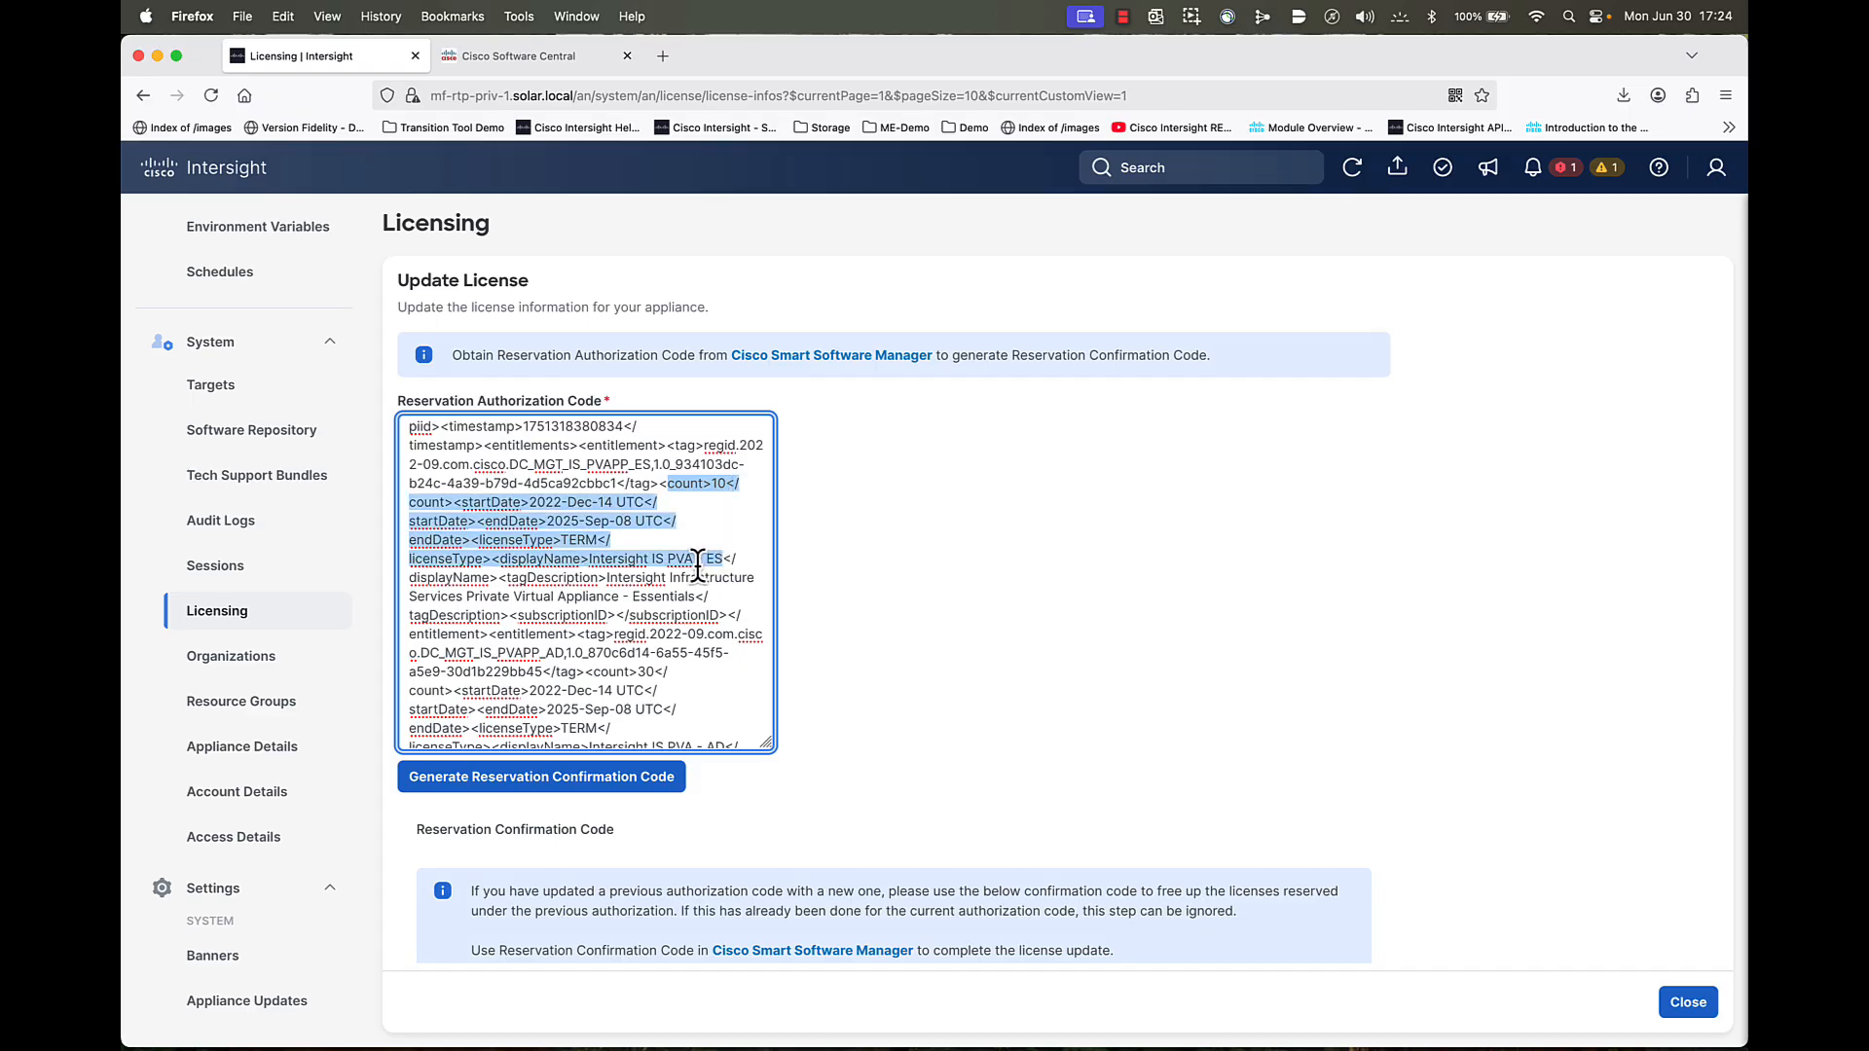
scroll(698, 564, down, 2)
scroll(698, 563, down, 2)
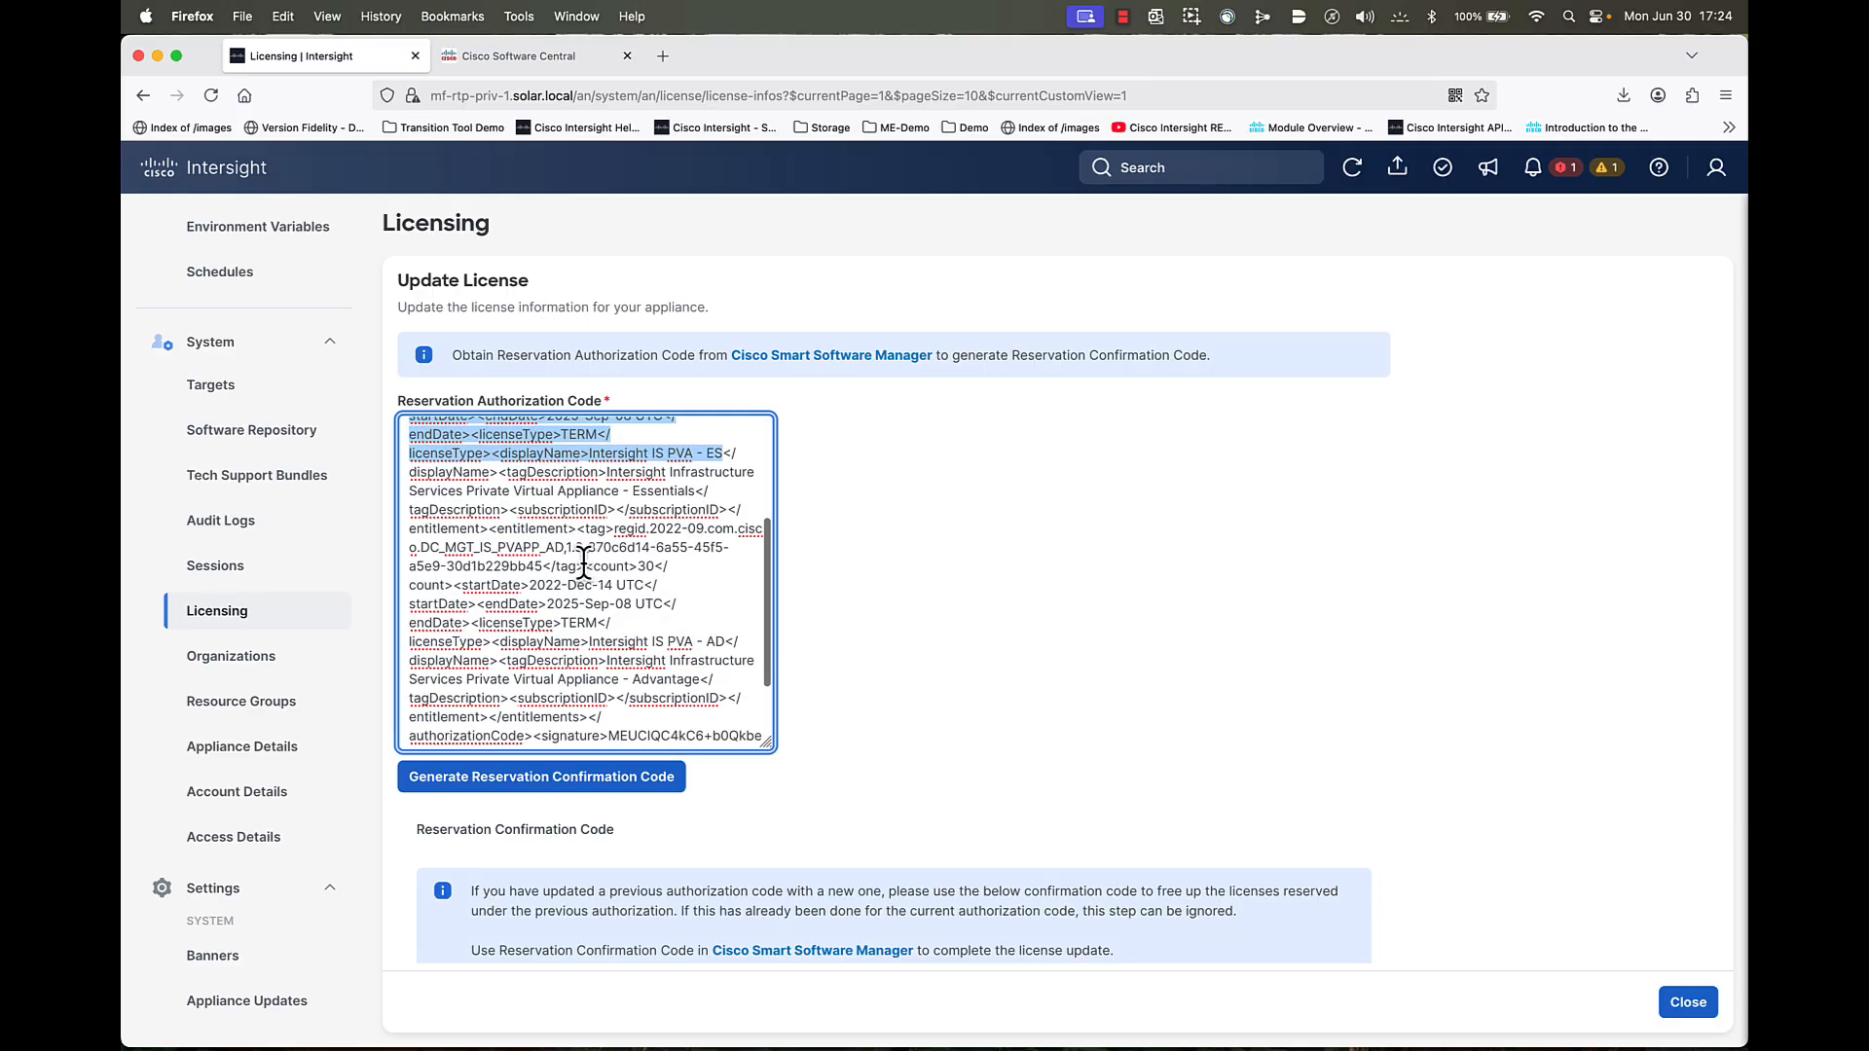
drag(585, 565, 735, 641)
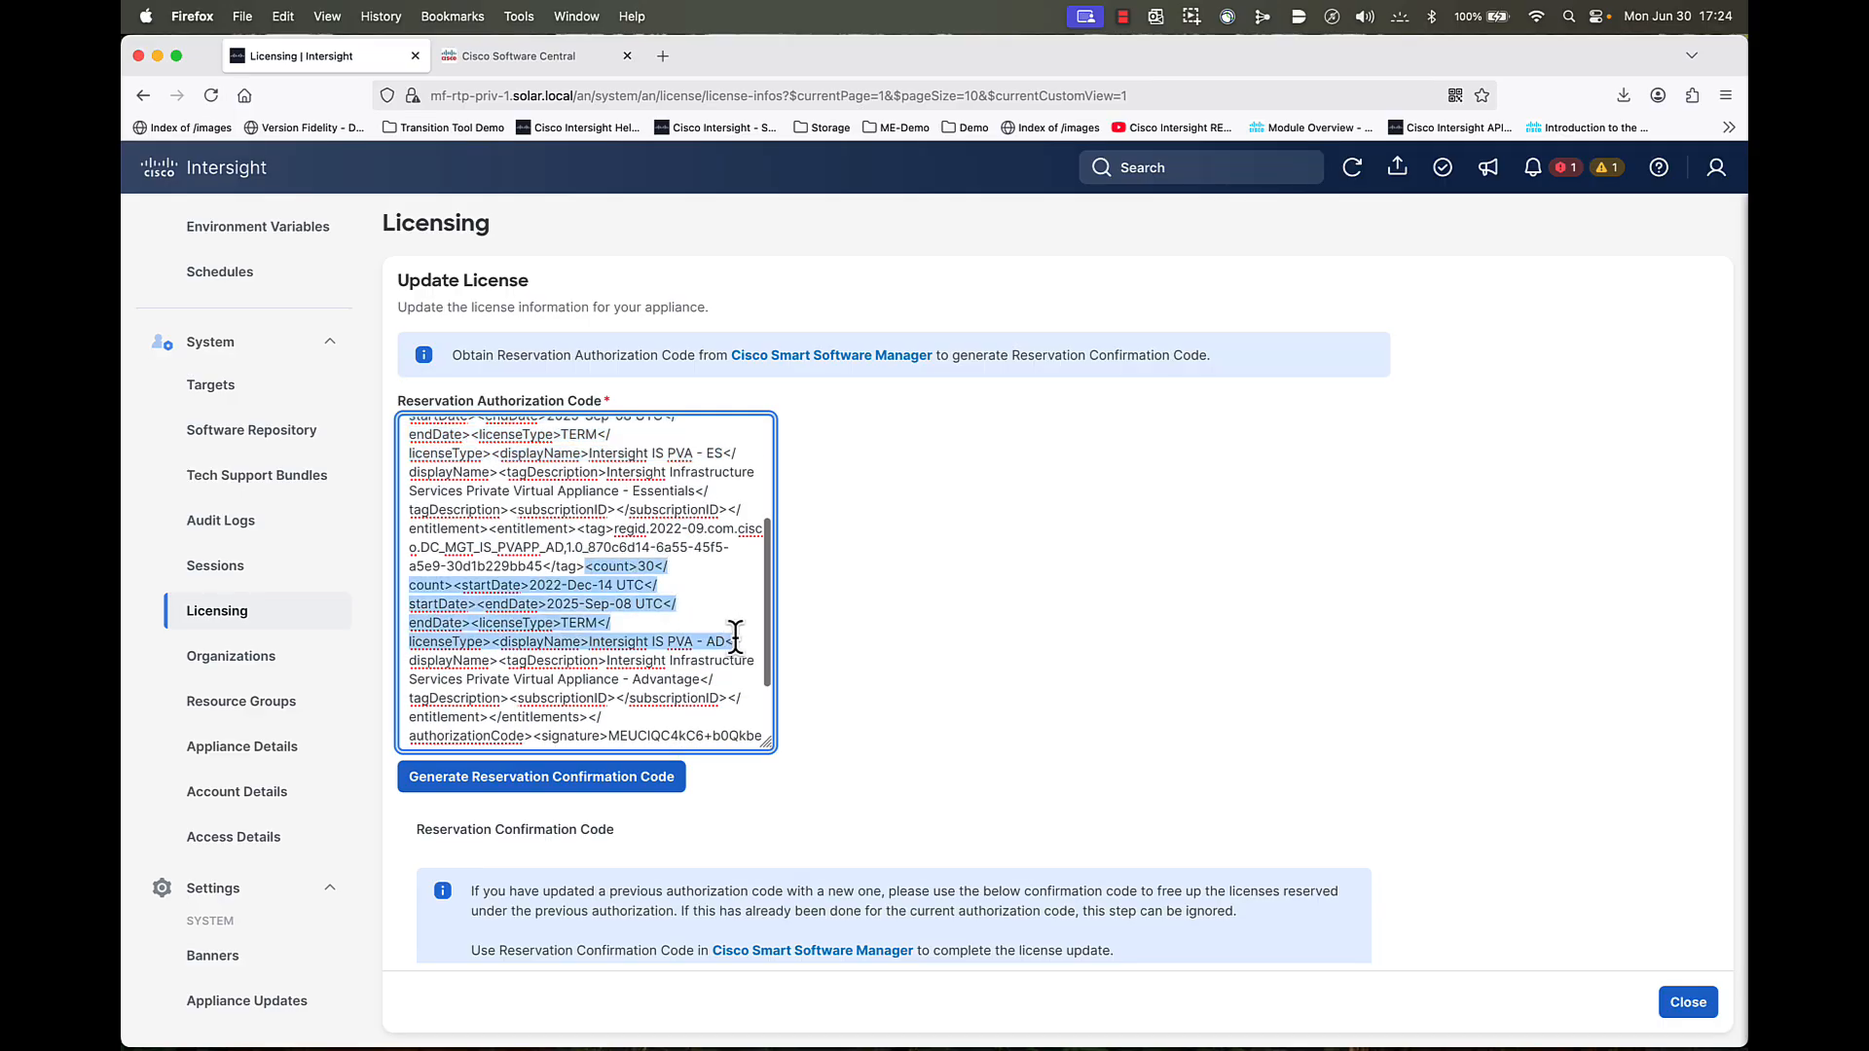
click(862, 687)
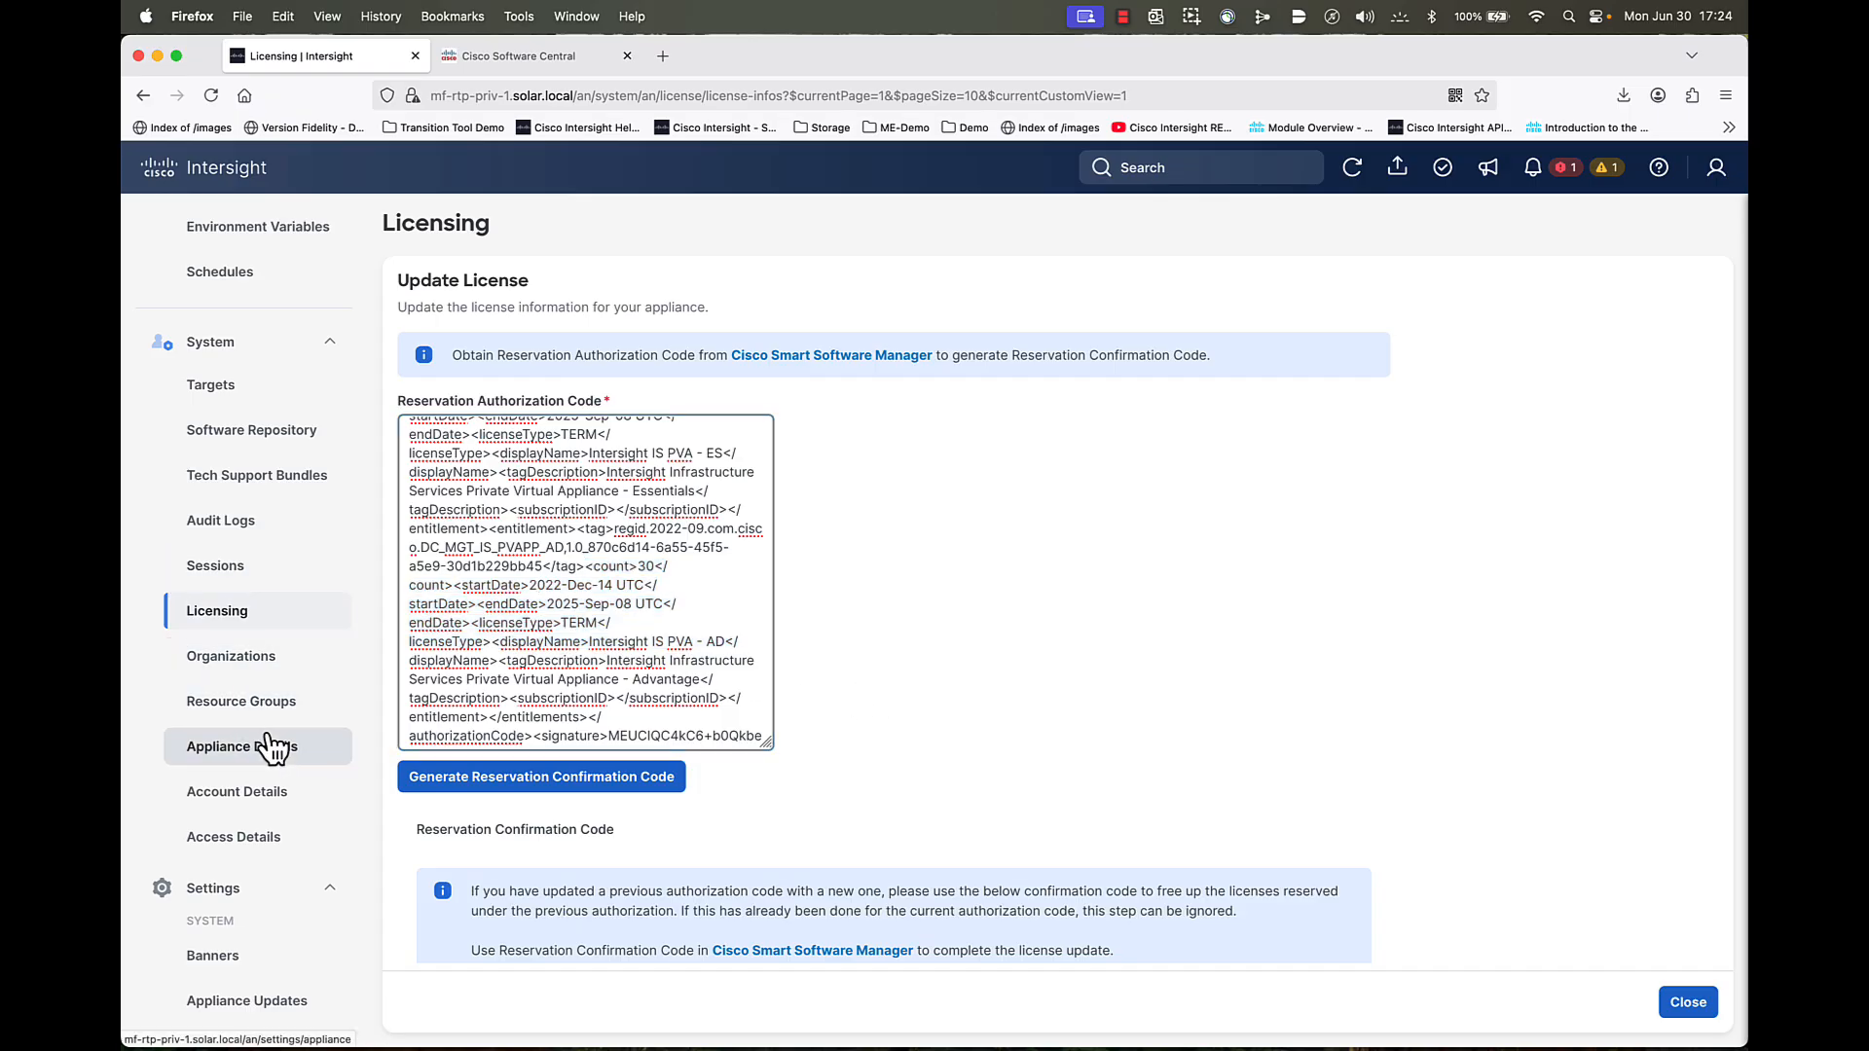
- Check the appliance's Account ID in Account Details, then return to the Cisco Software Central inventory
click(239, 793)
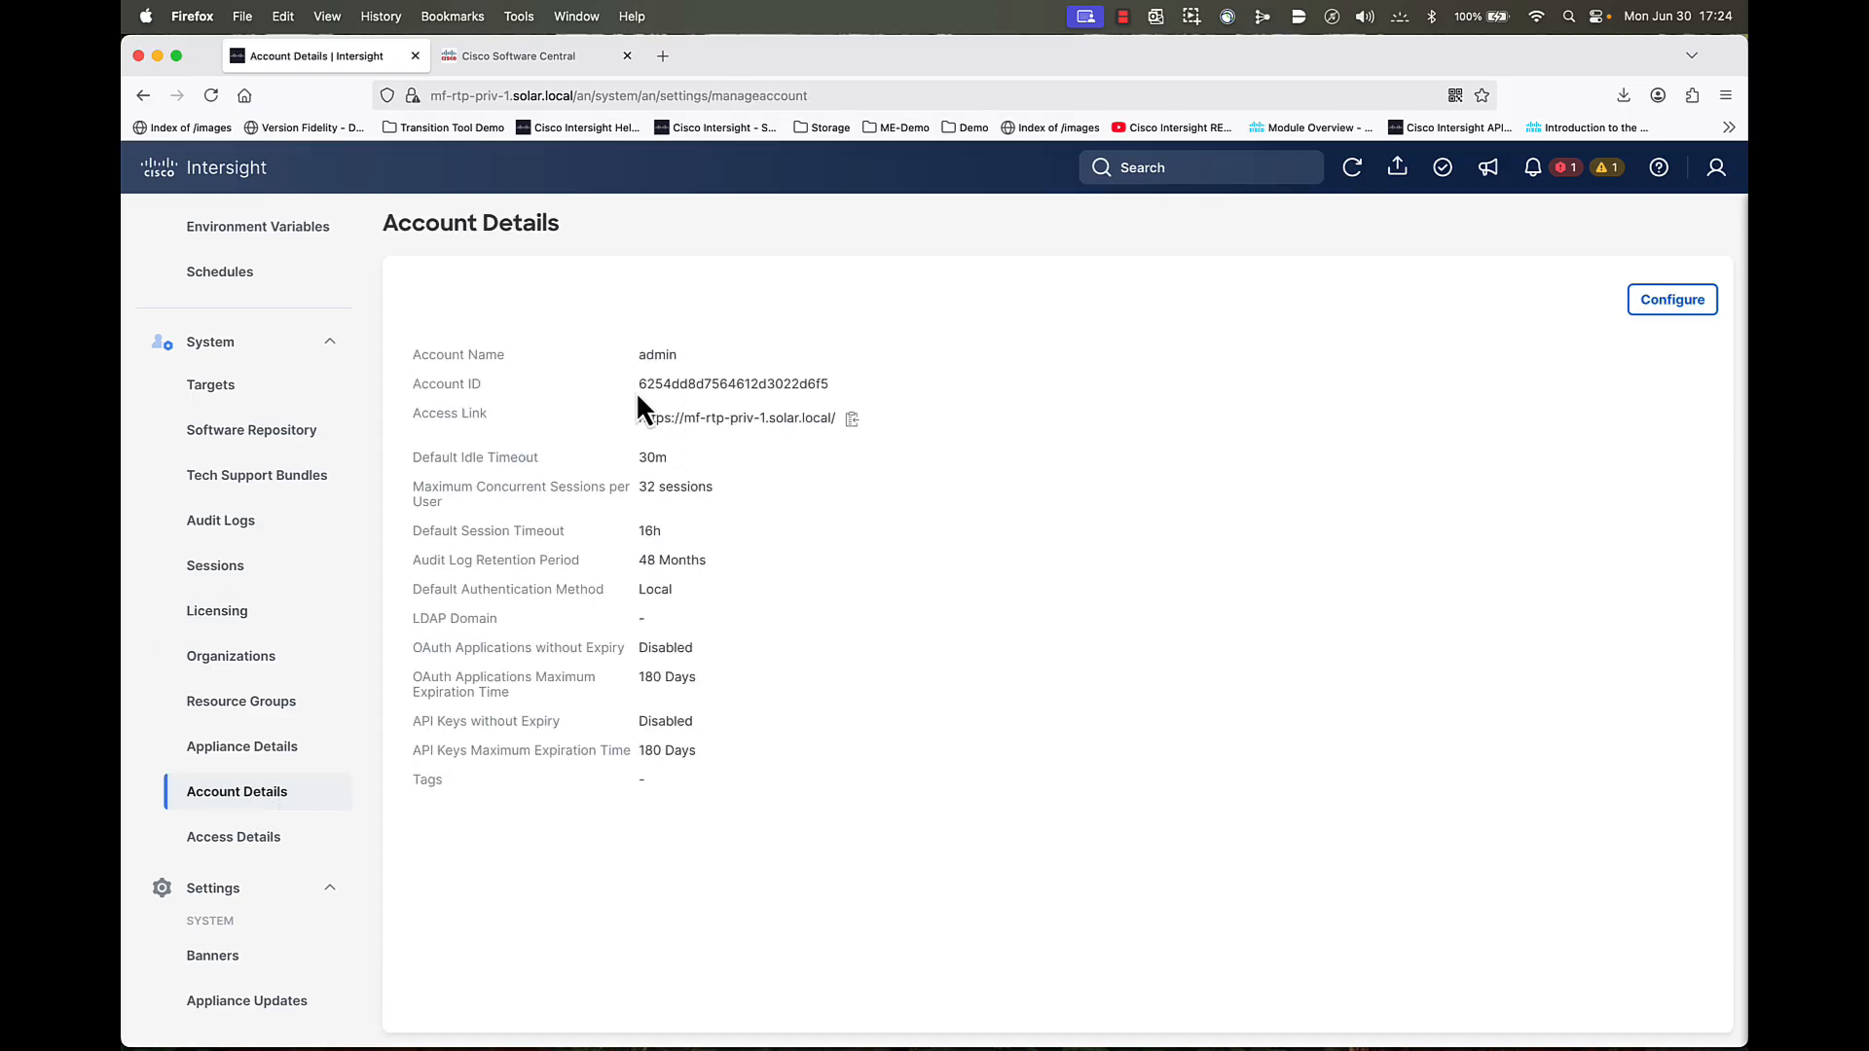
drag(639, 382, 818, 387)
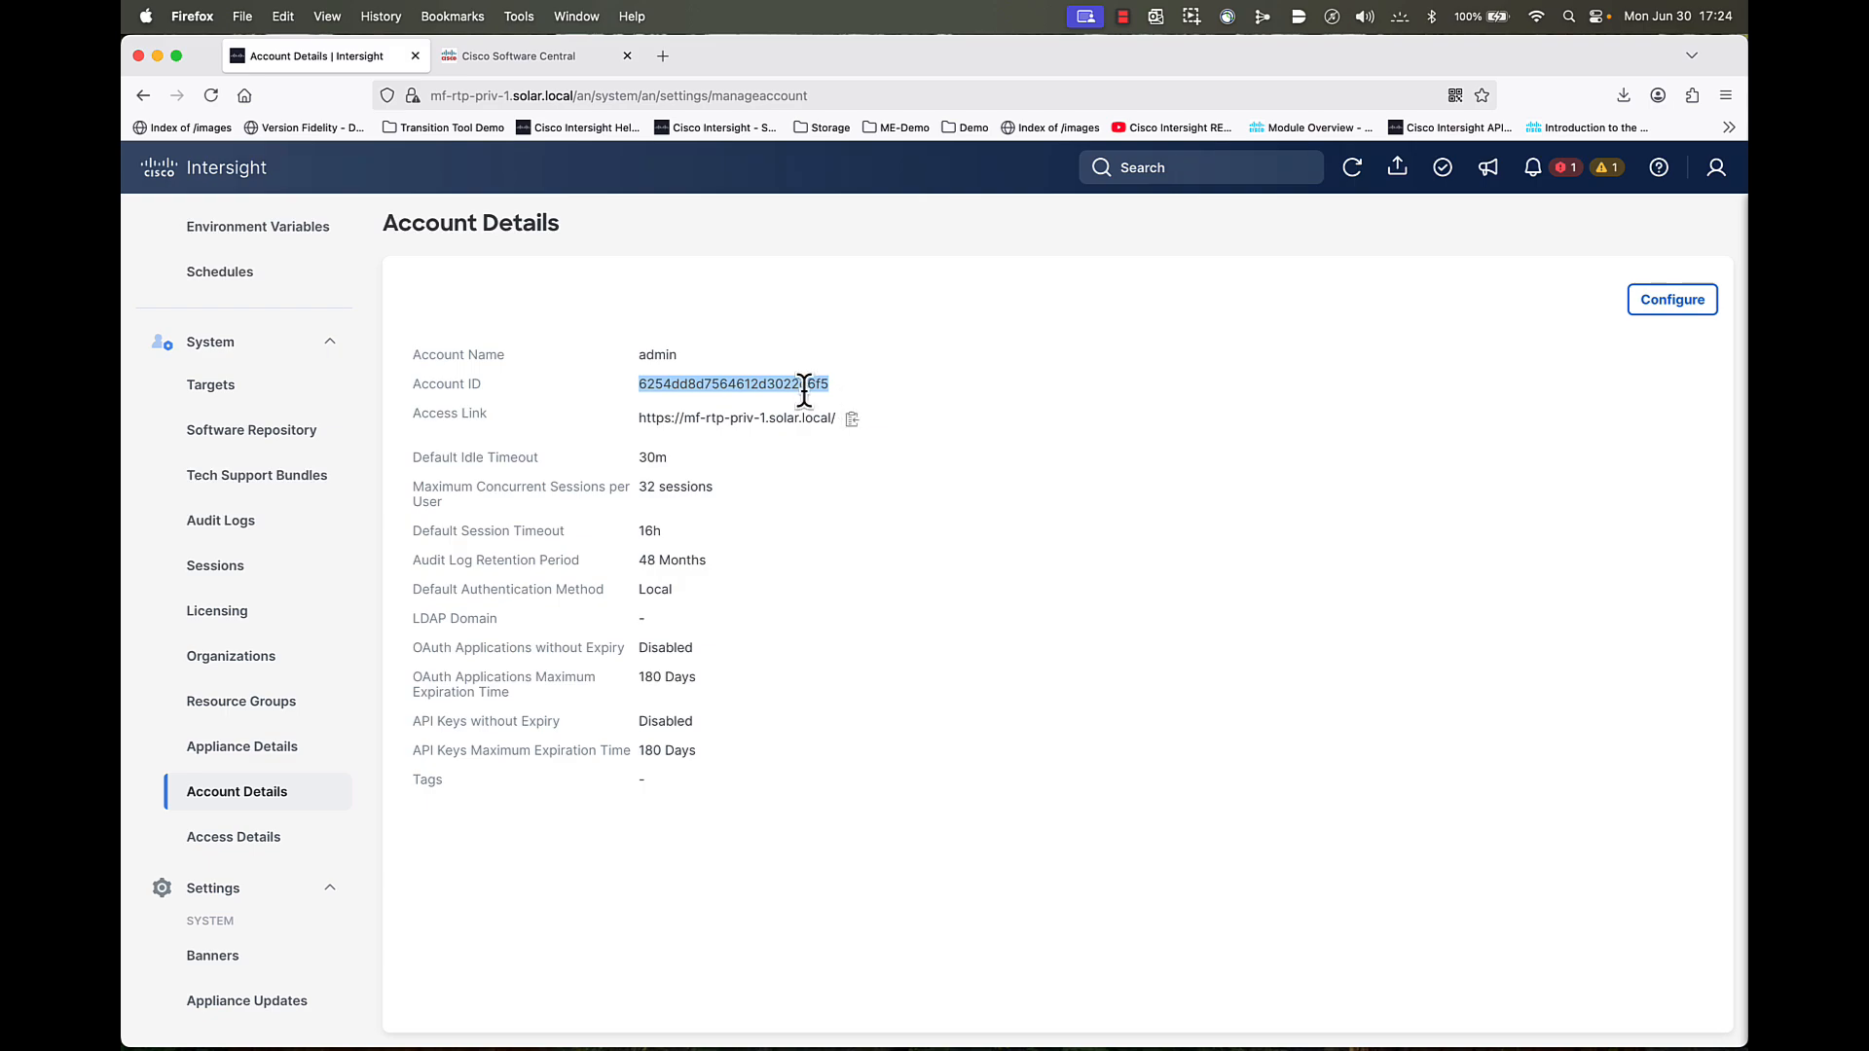
click(853, 385)
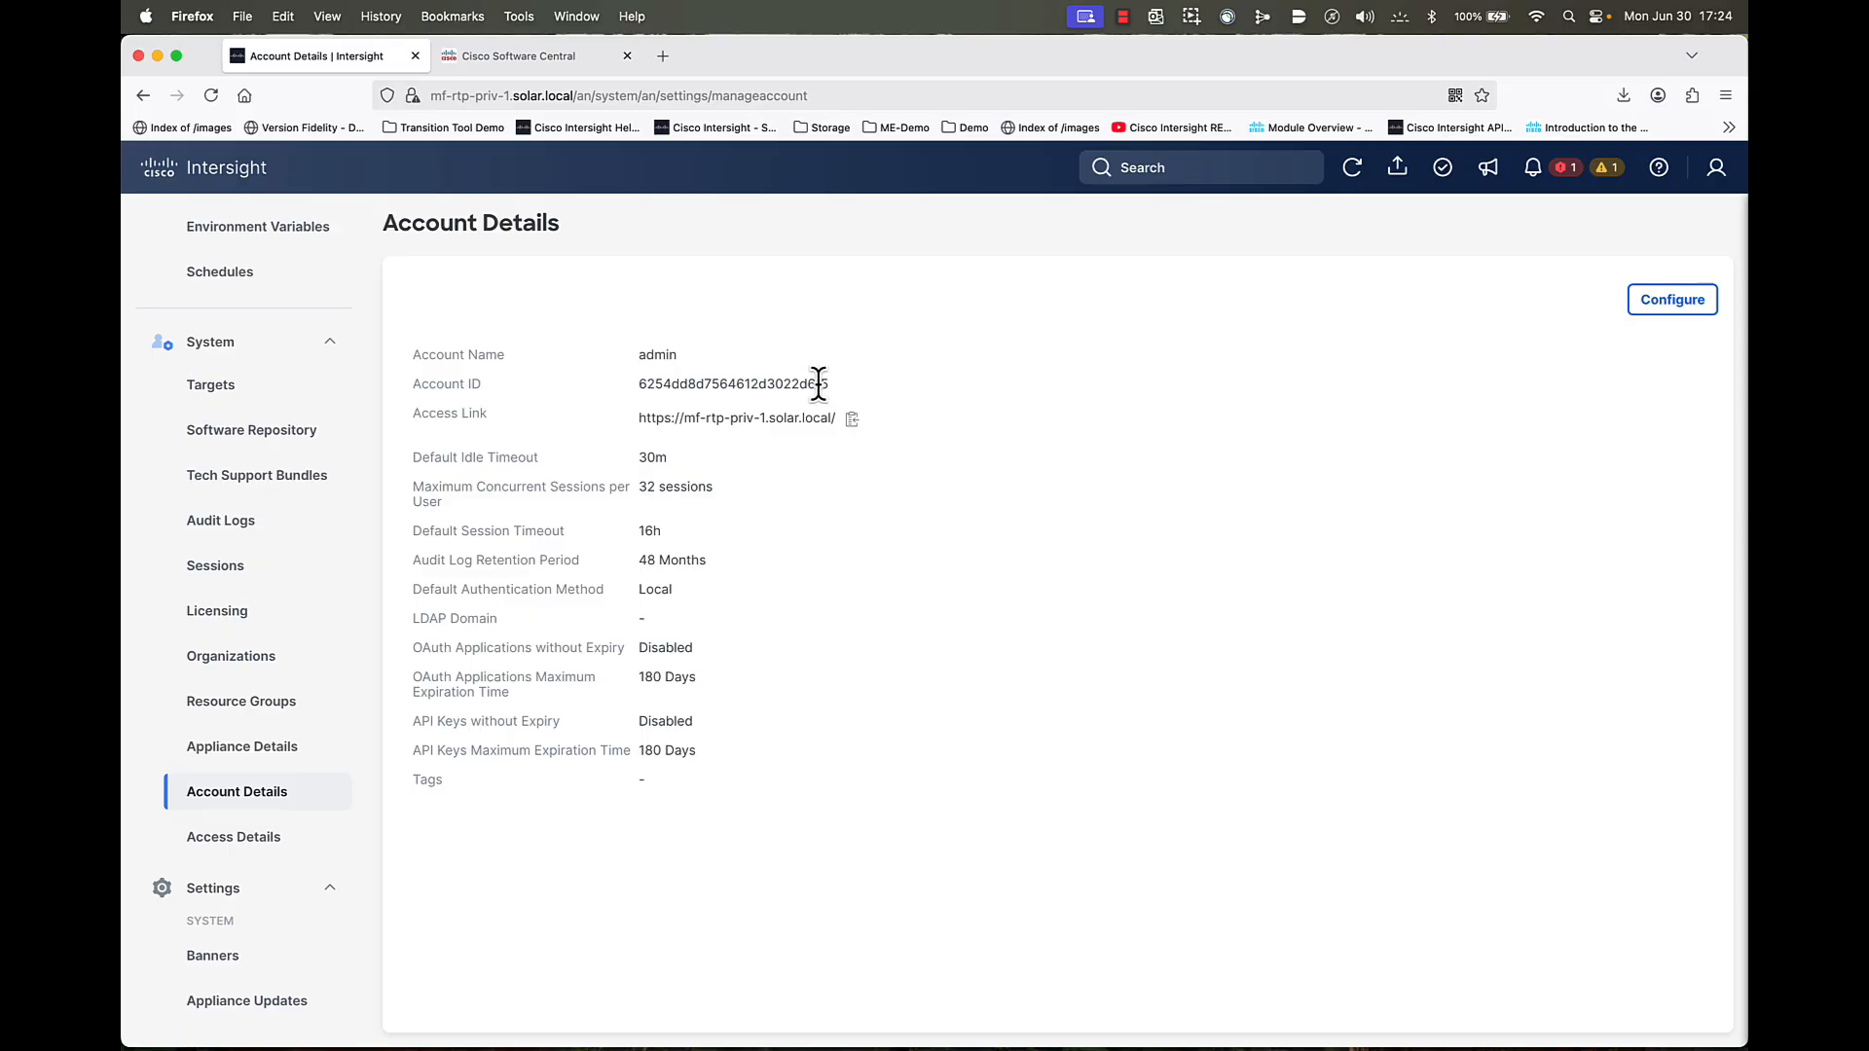
click(502, 60)
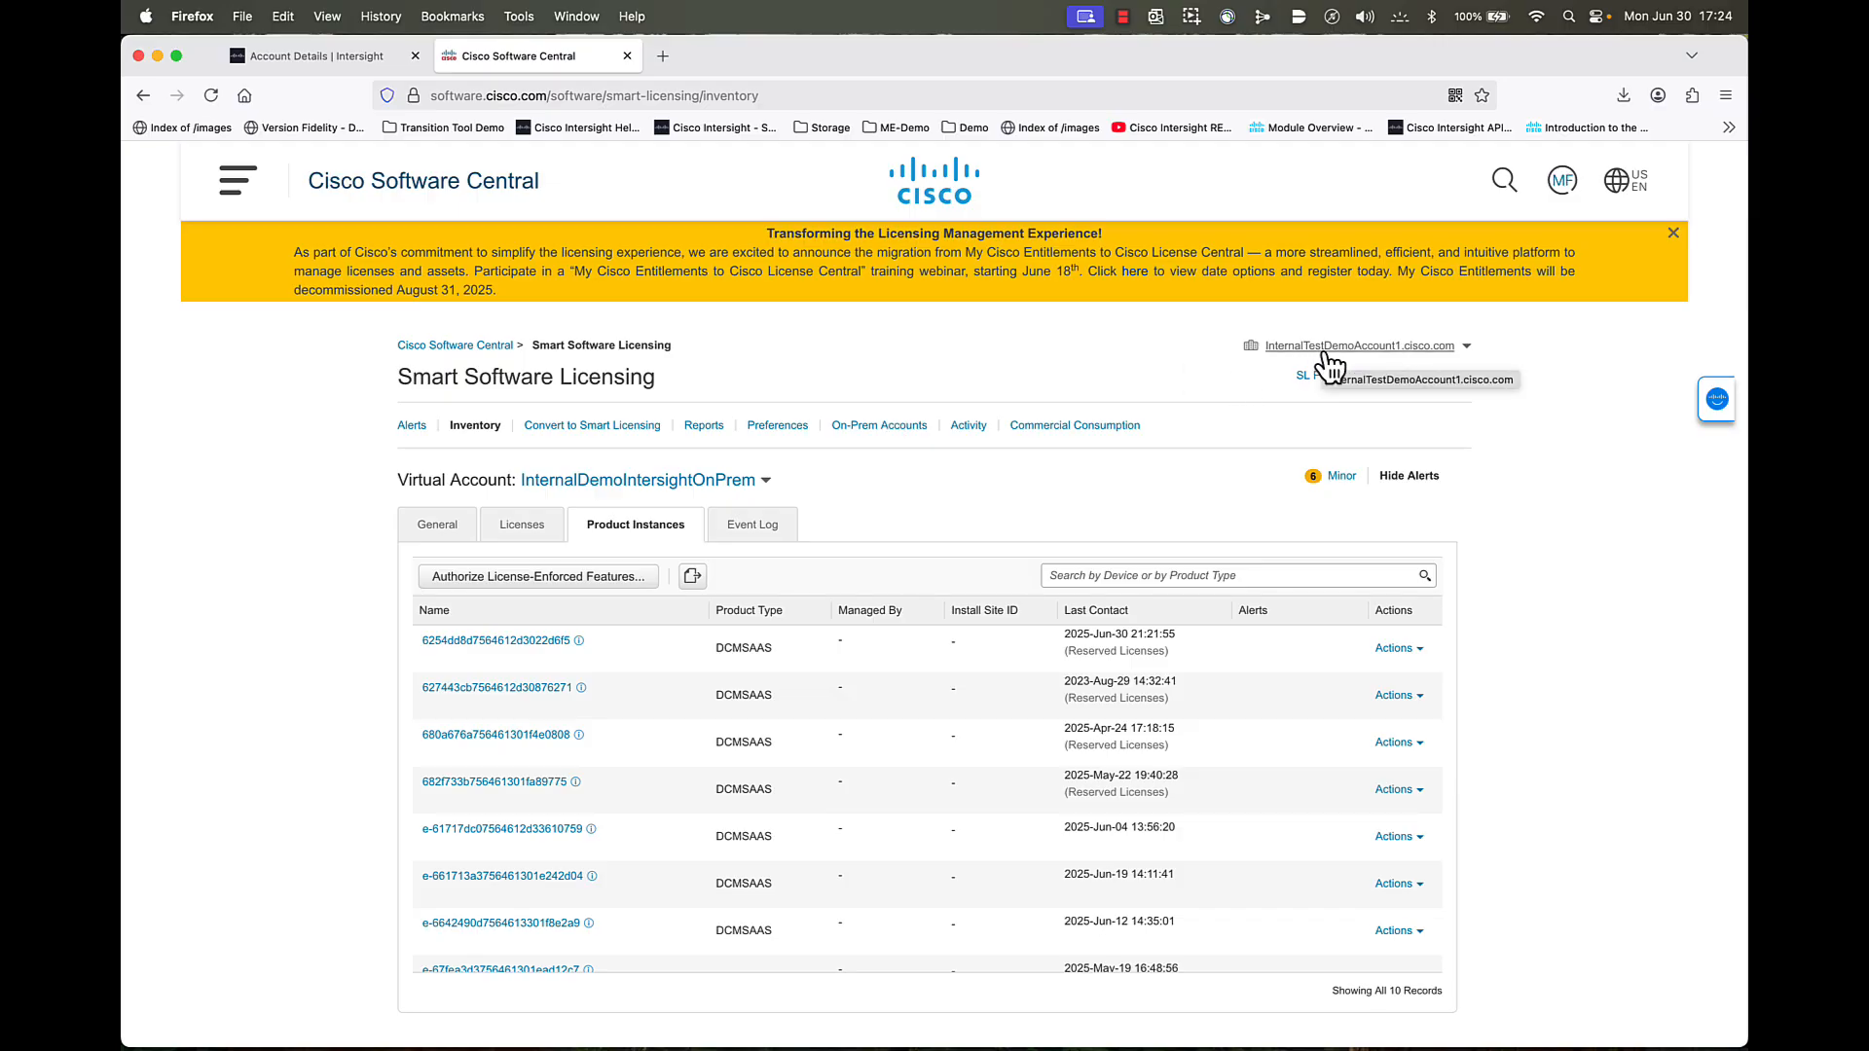
- Review the appliance instance's usage (30 AD, 10 ES) and open its Actions menu
click(630, 483)
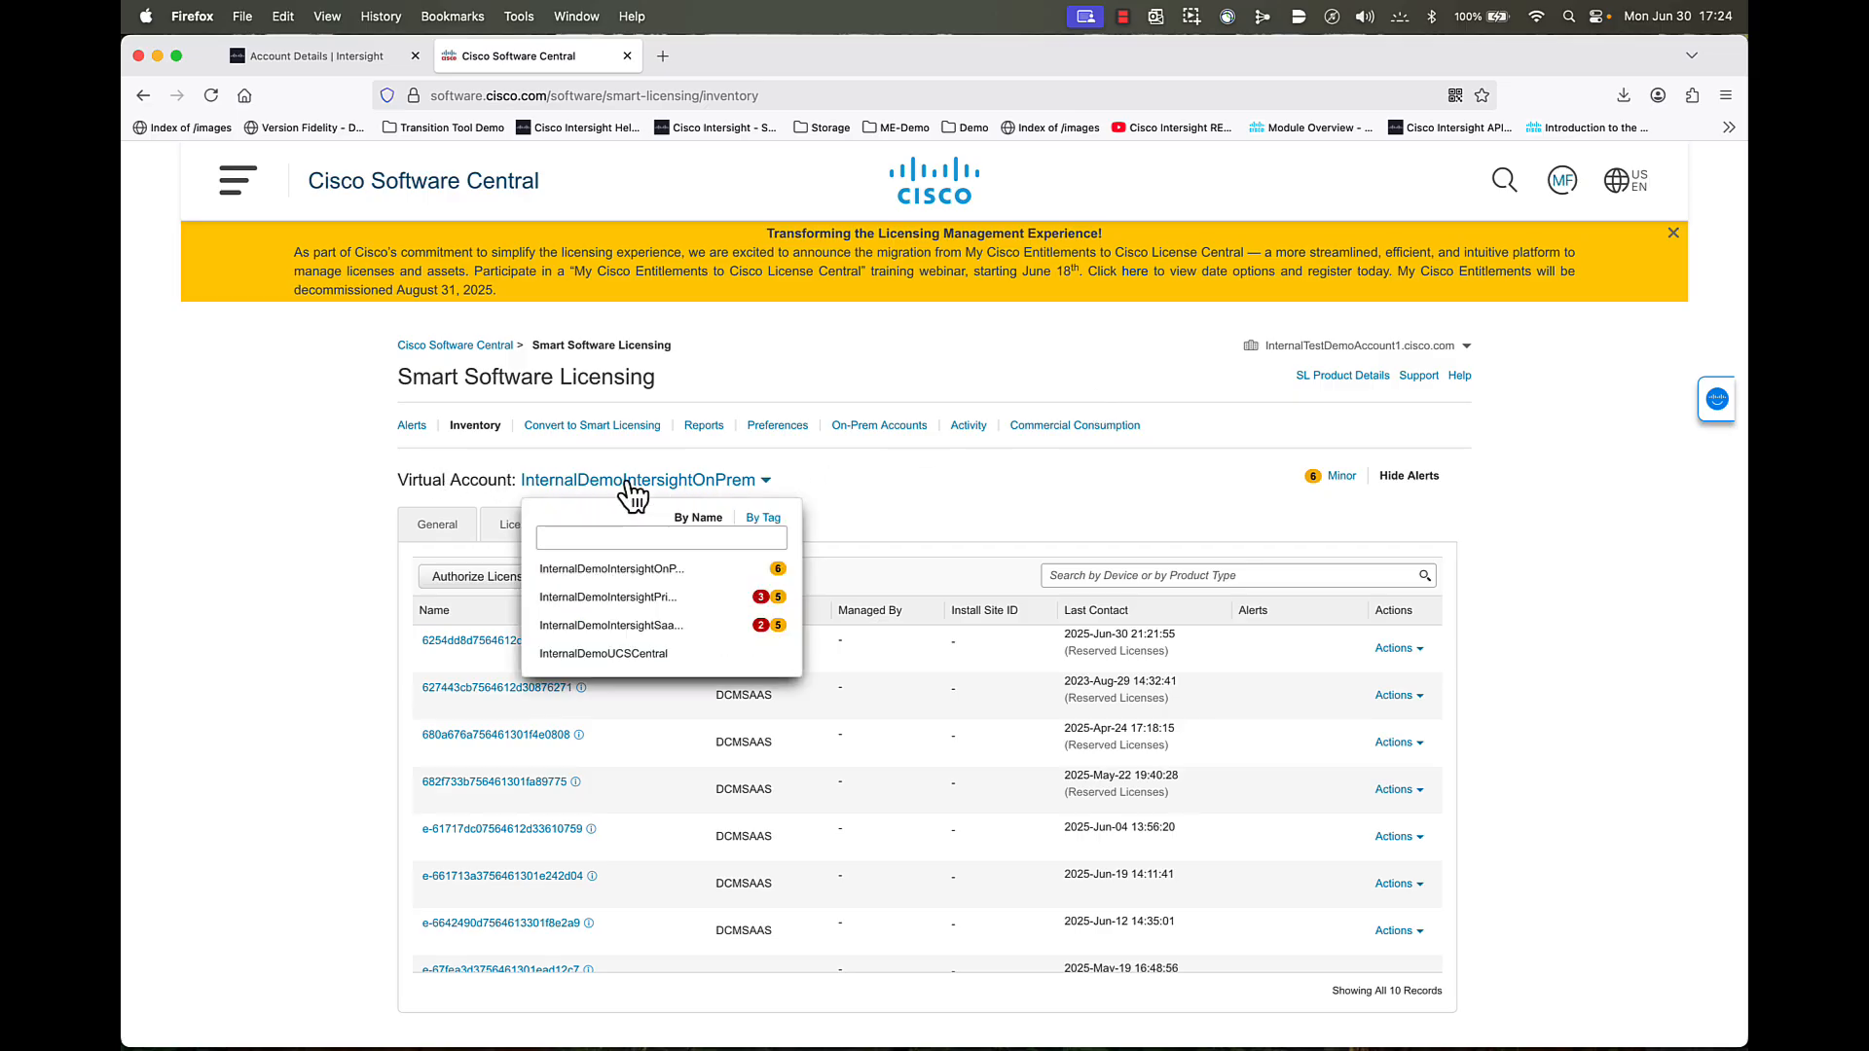
click(863, 480)
scroll(860, 477, down, 1)
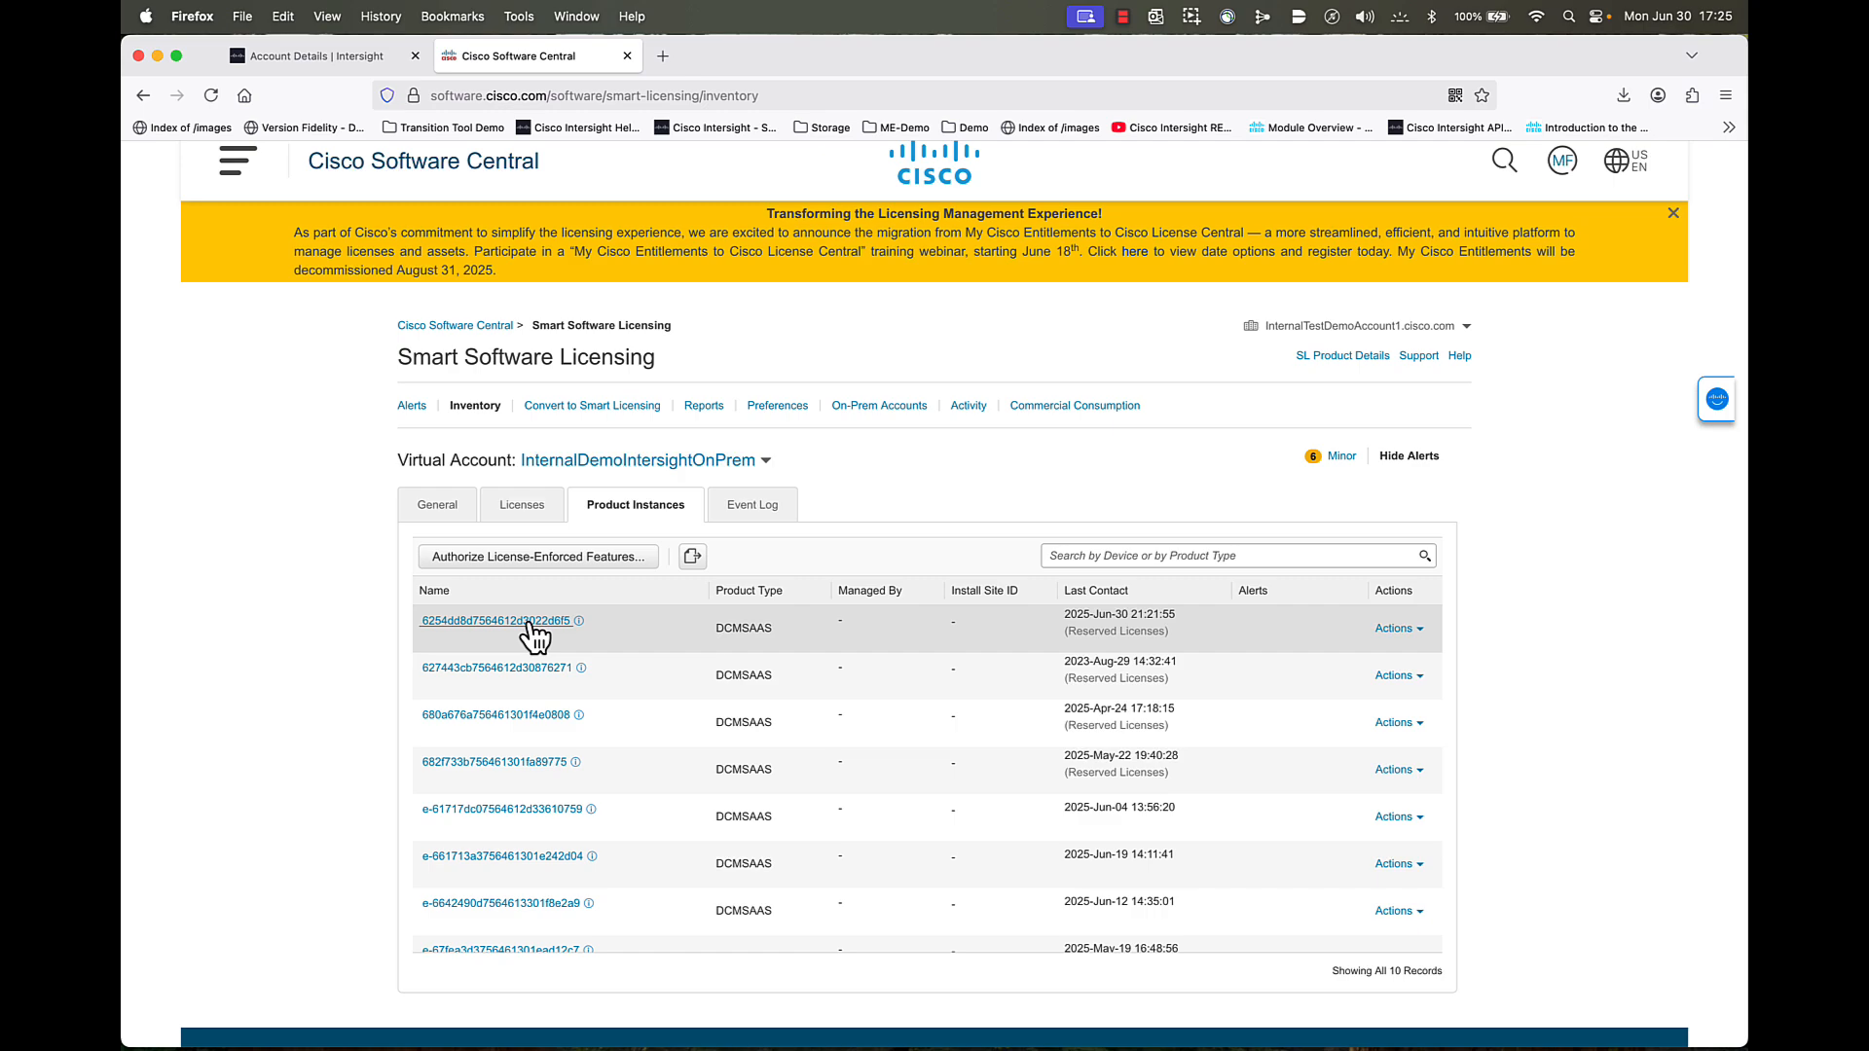
click(532, 623)
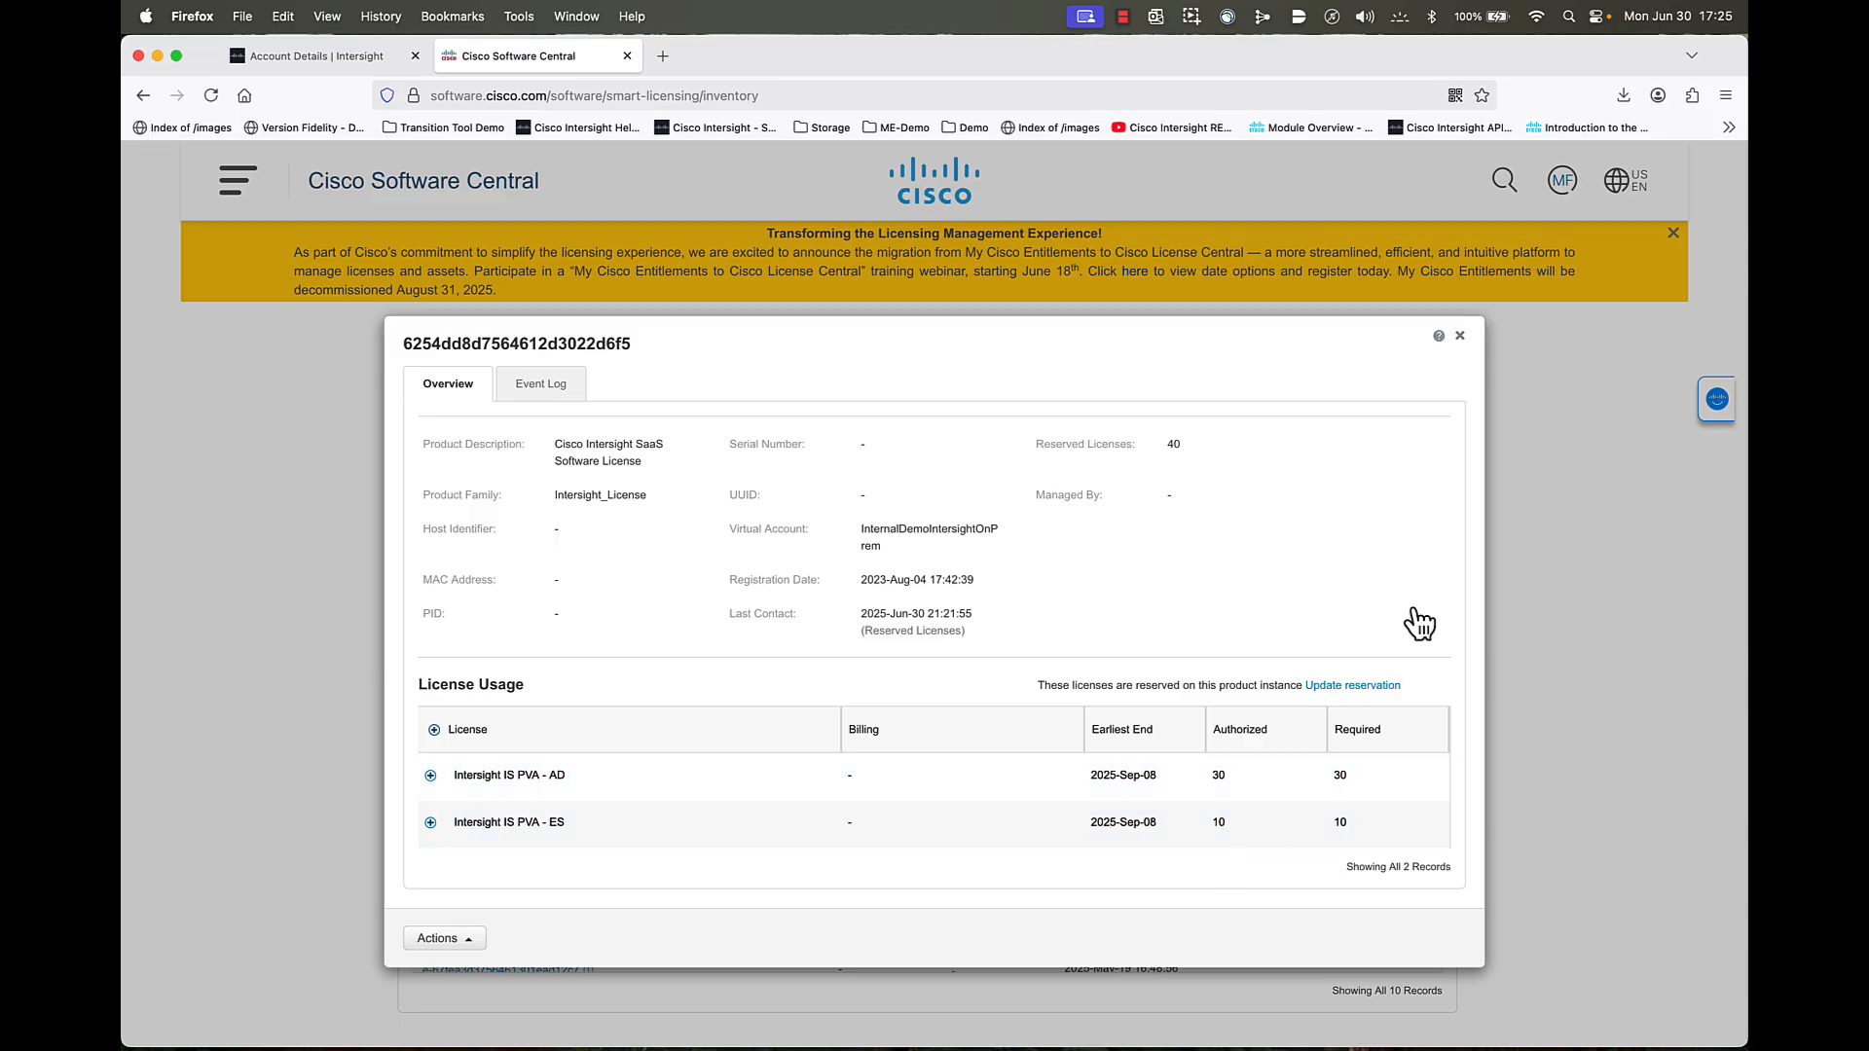
click(1460, 337)
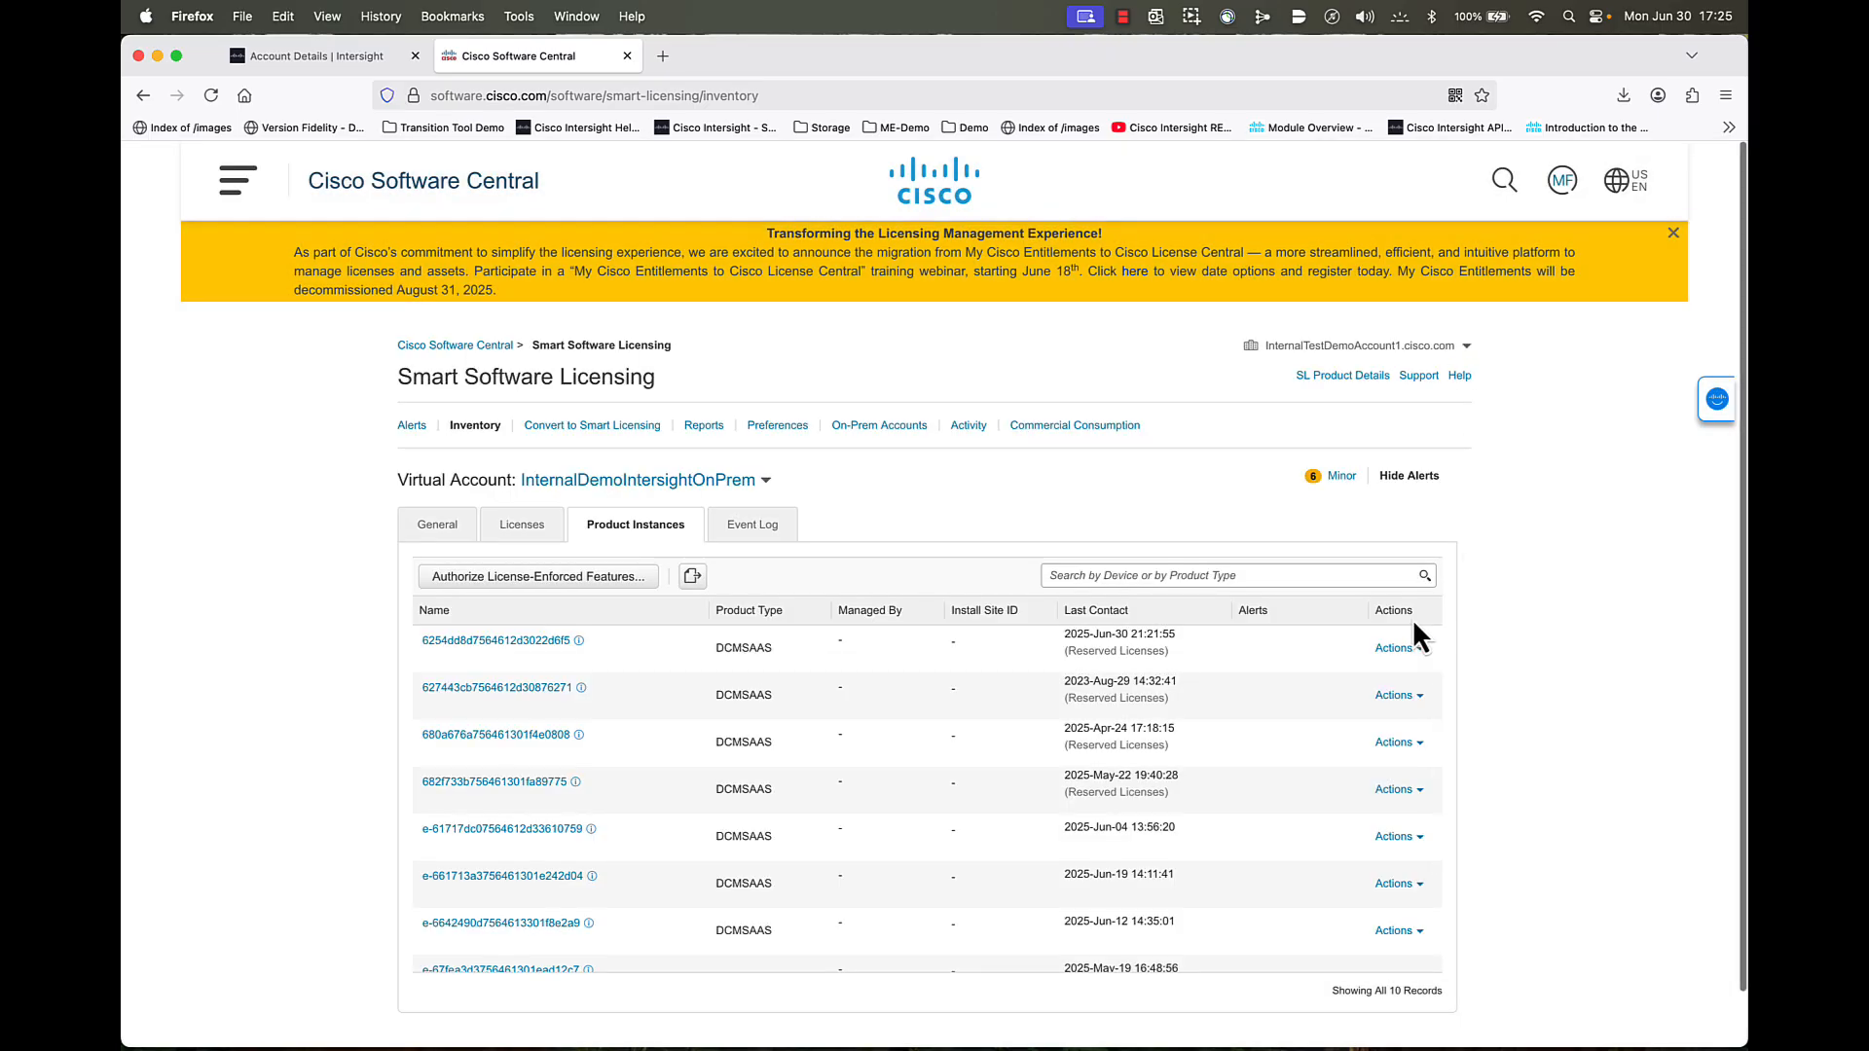
click(1386, 650)
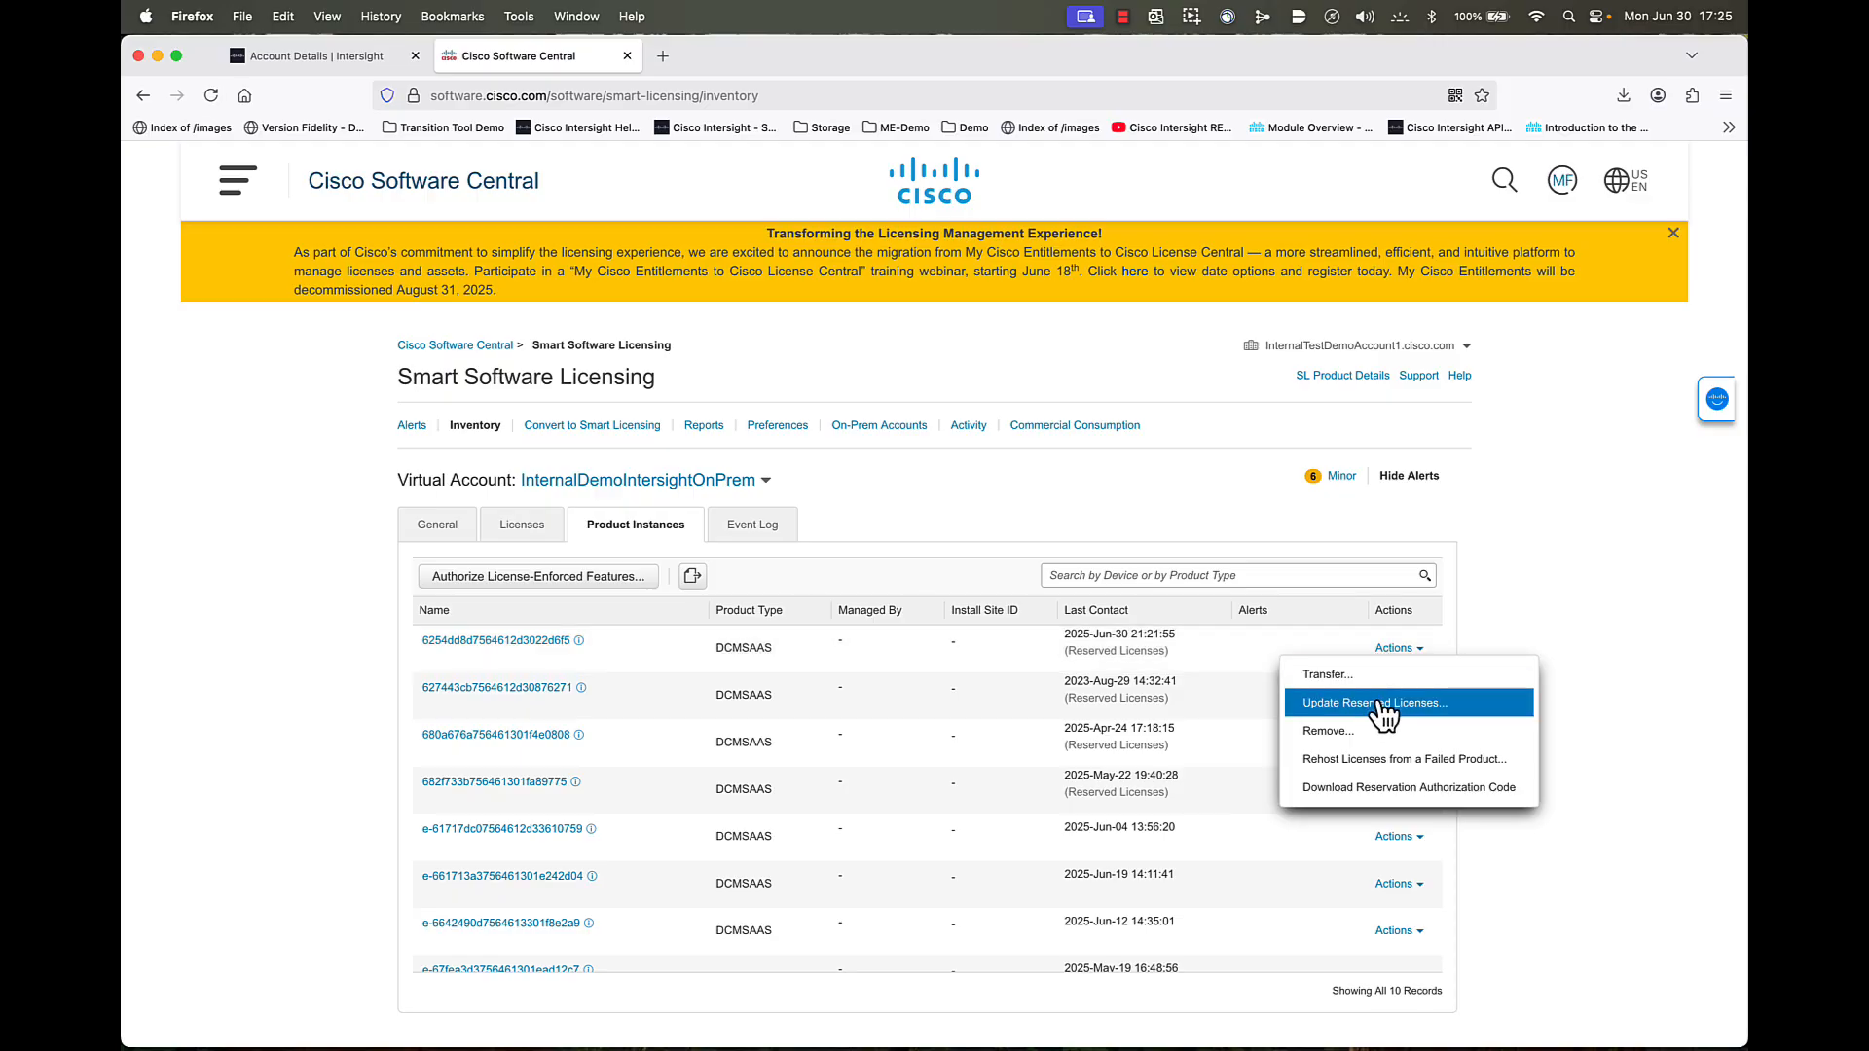
- Reserve 40 IS PVA-AD and 10 IS PVA-ES licenses and generate the authorization code
click(1383, 705)
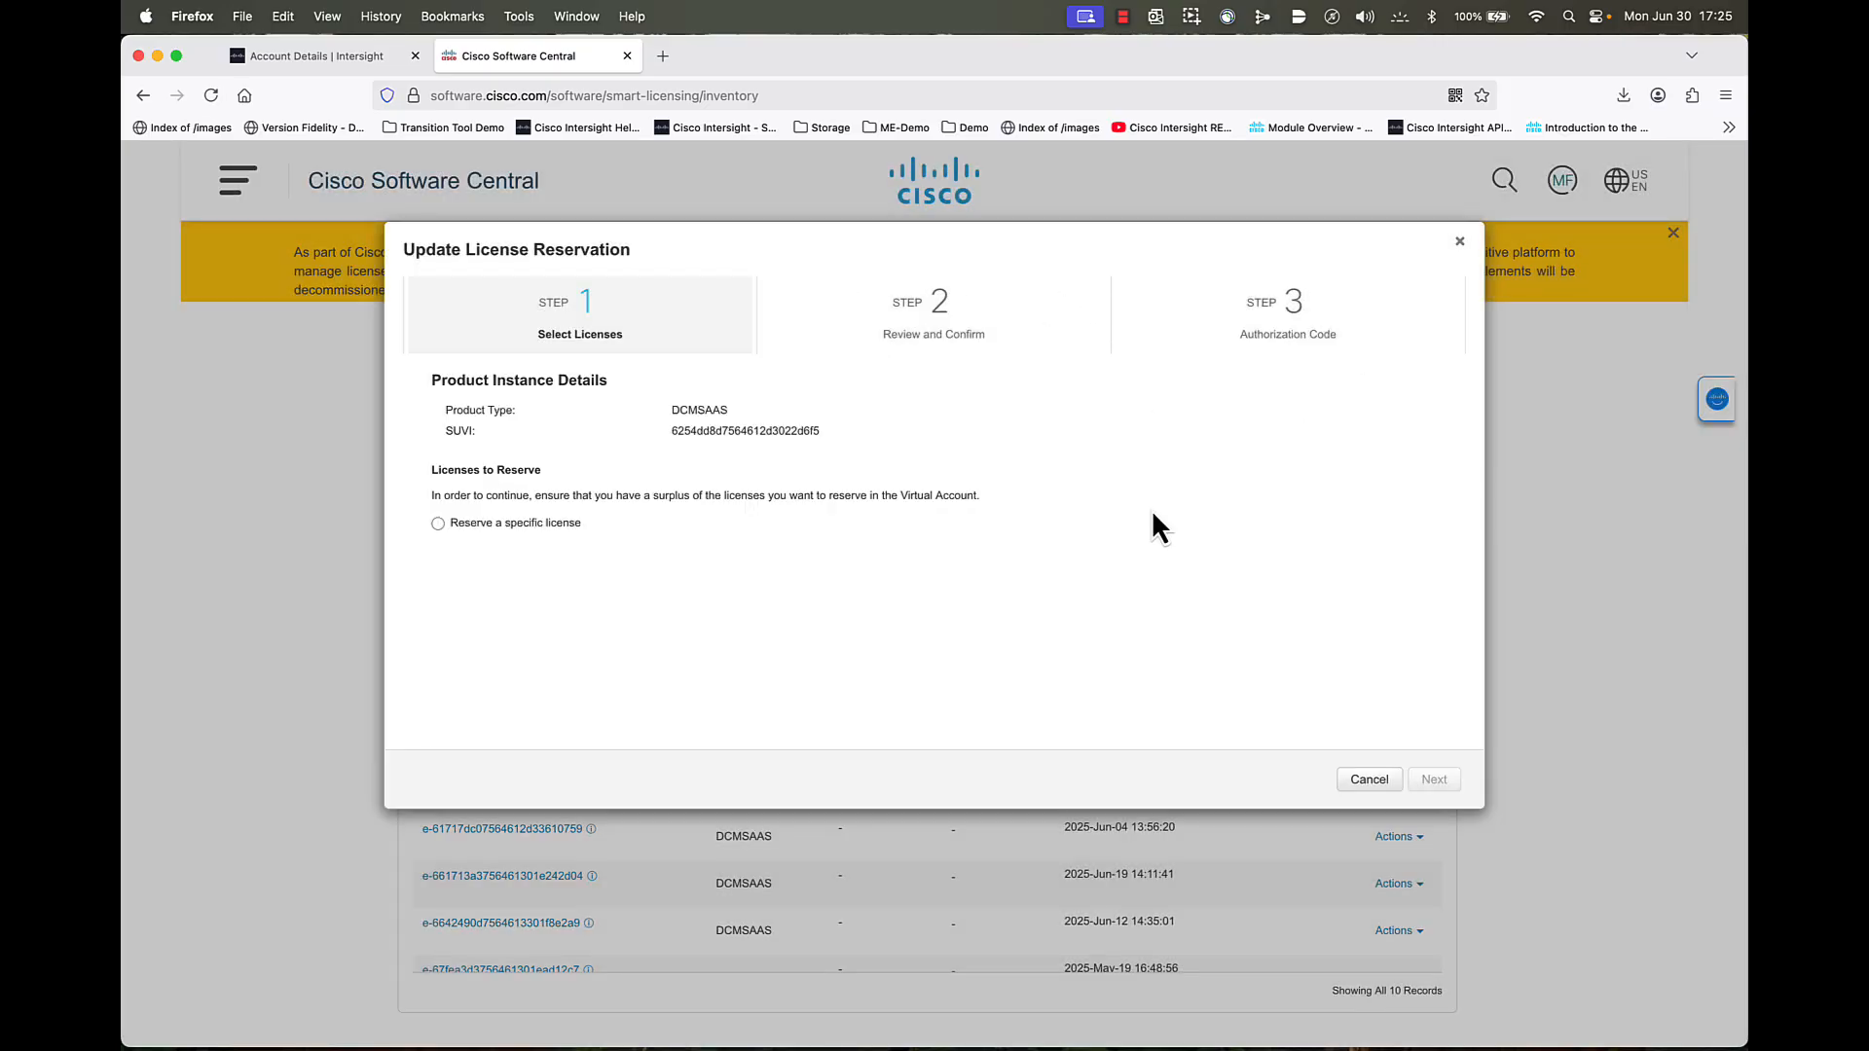
click(437, 524)
scroll(1133, 640, down, 5)
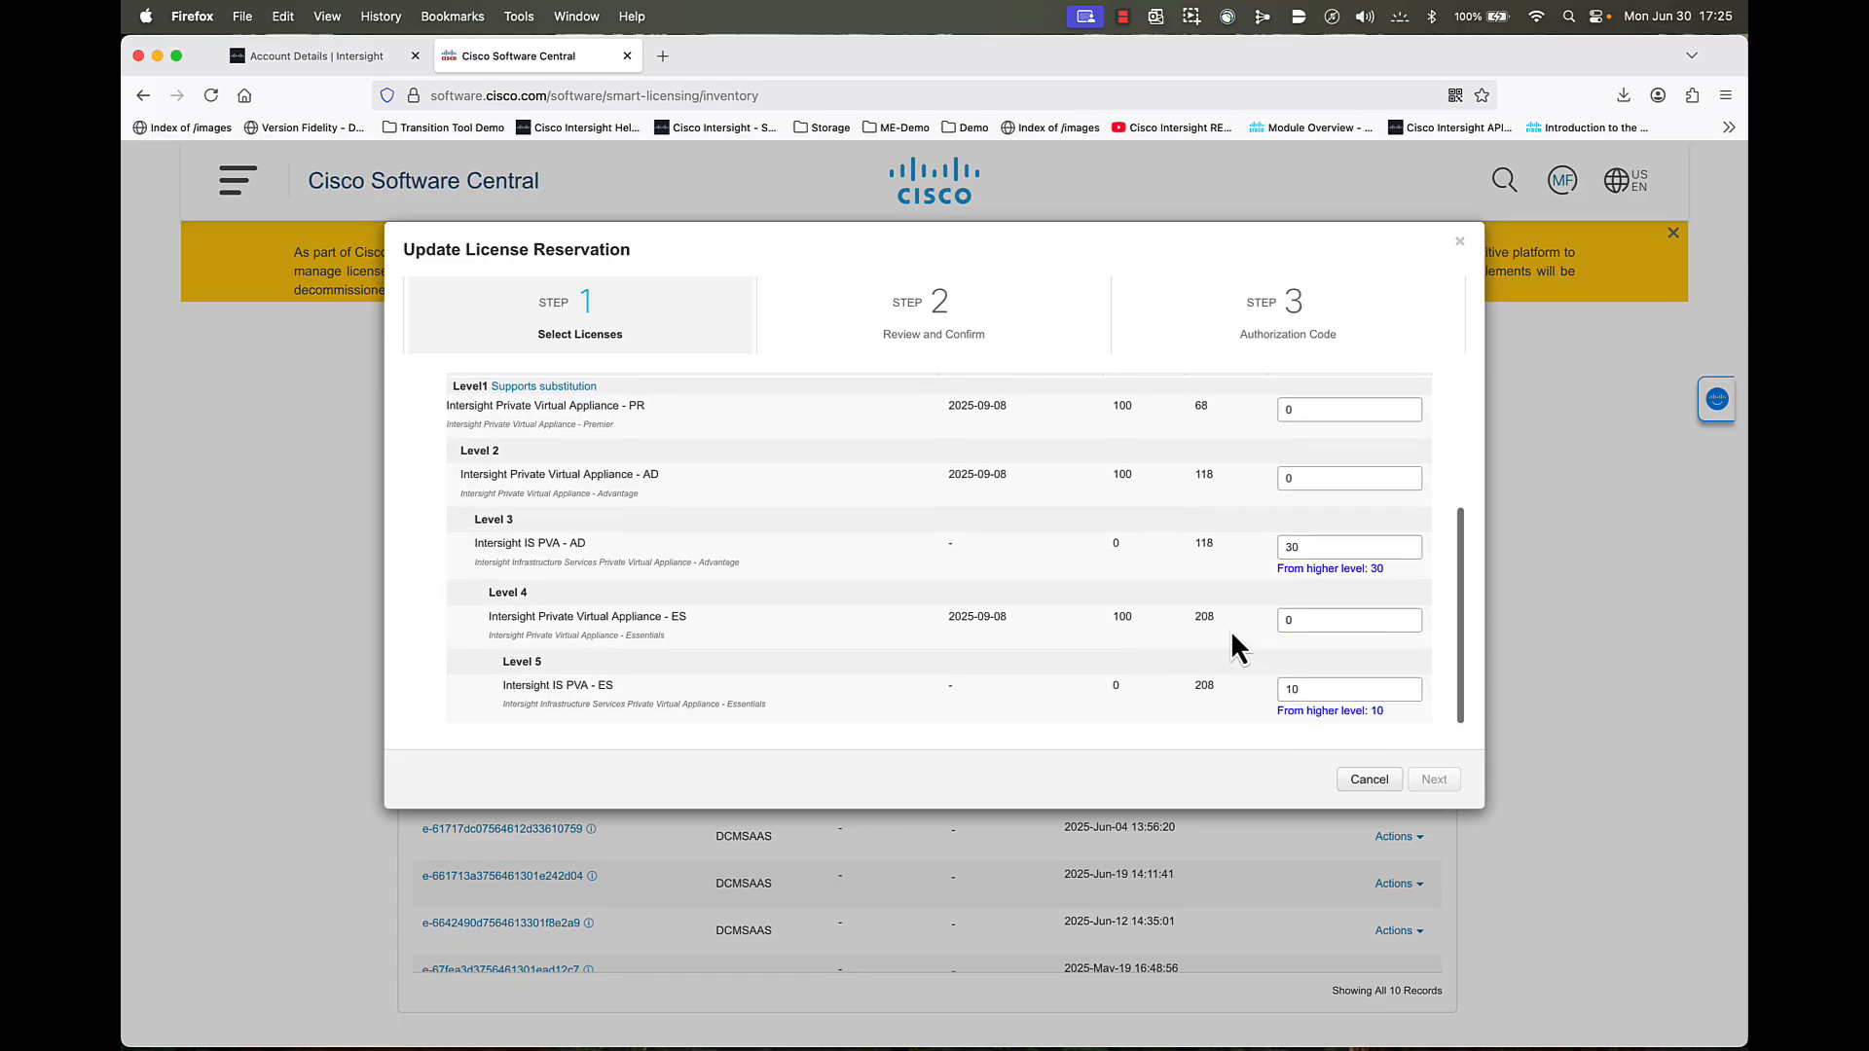
double_click(1324, 547)
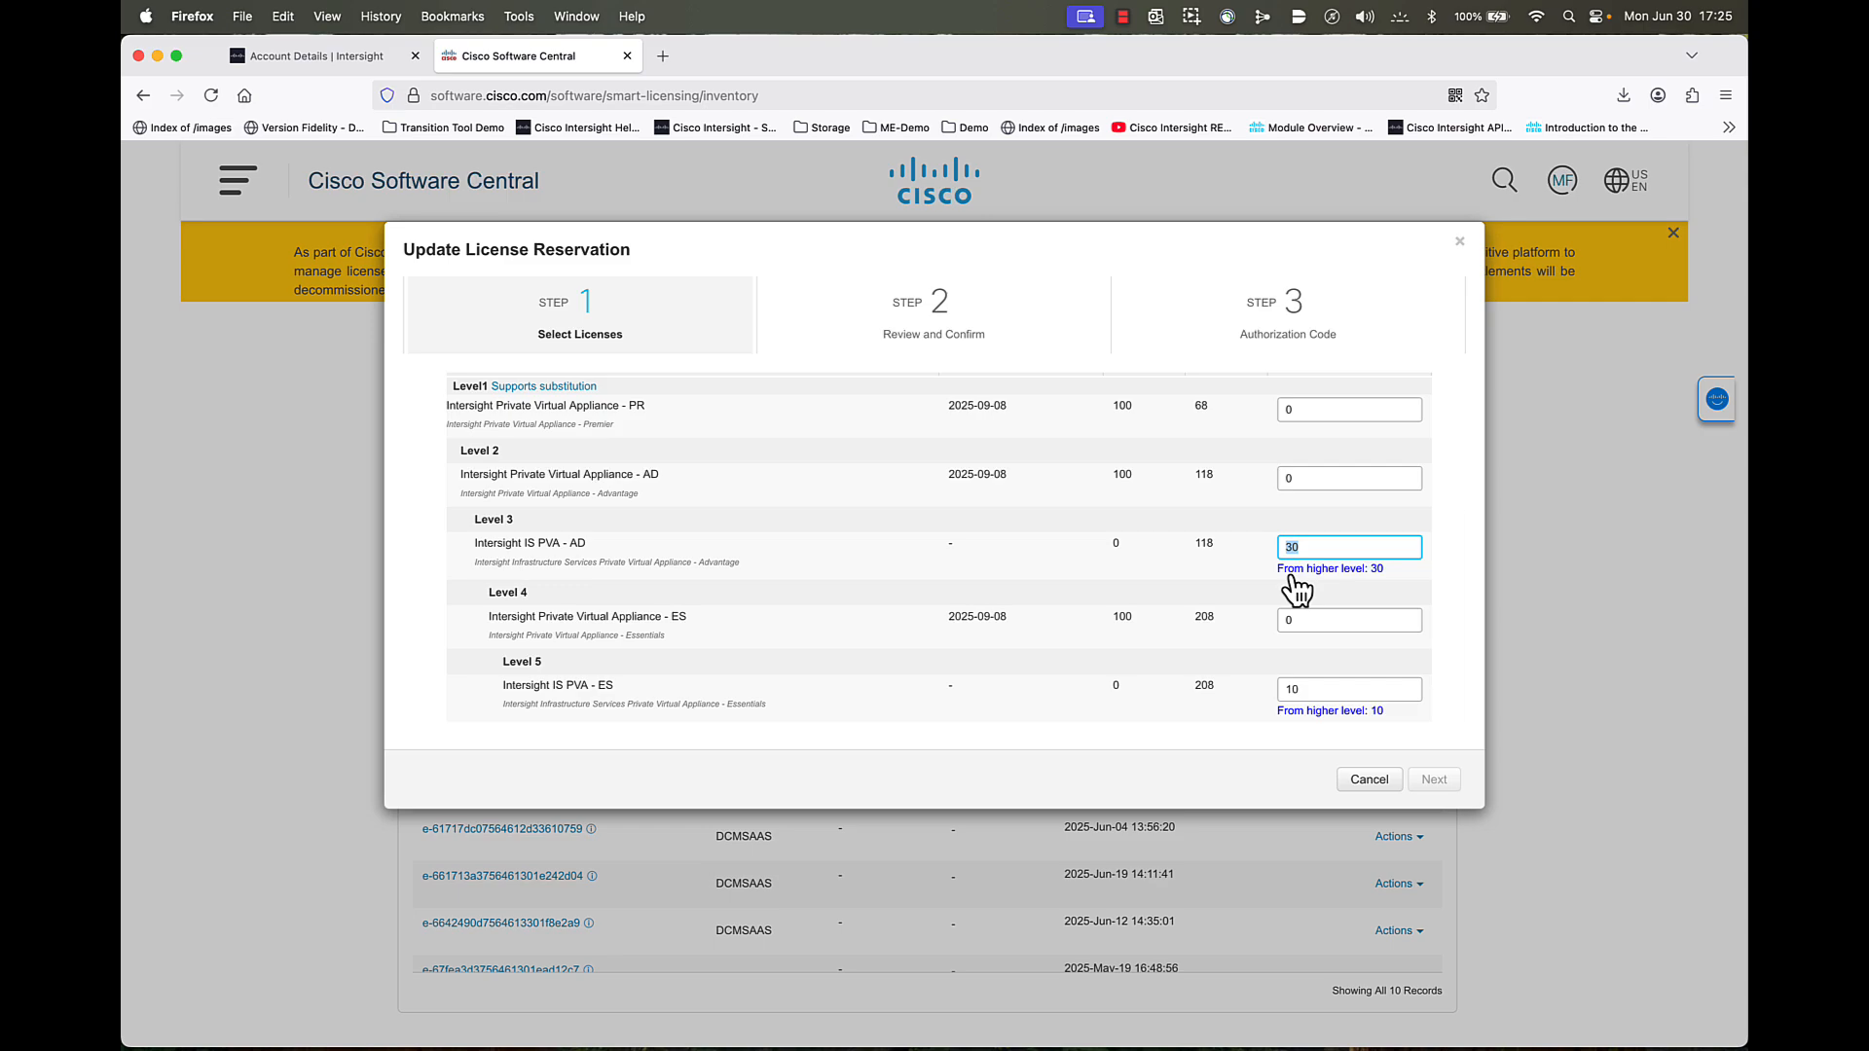
text(40)
click(1014, 558)
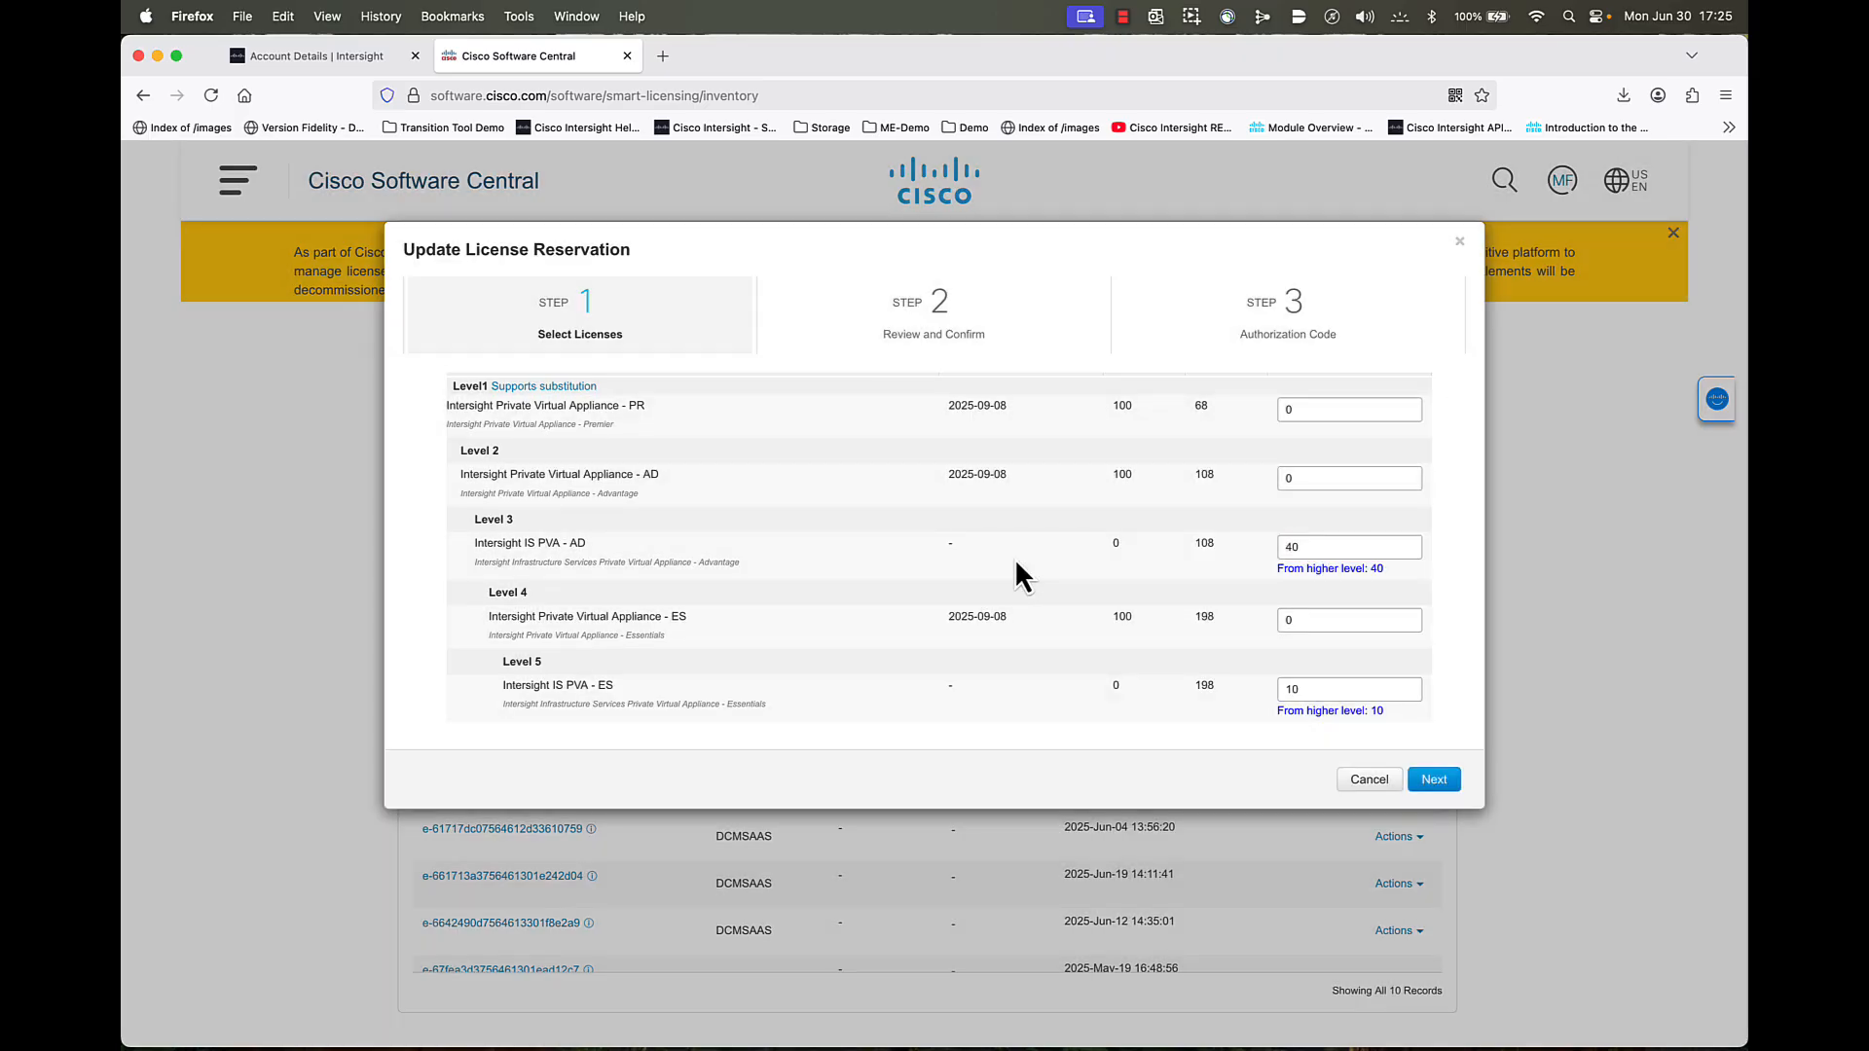
click(1436, 783)
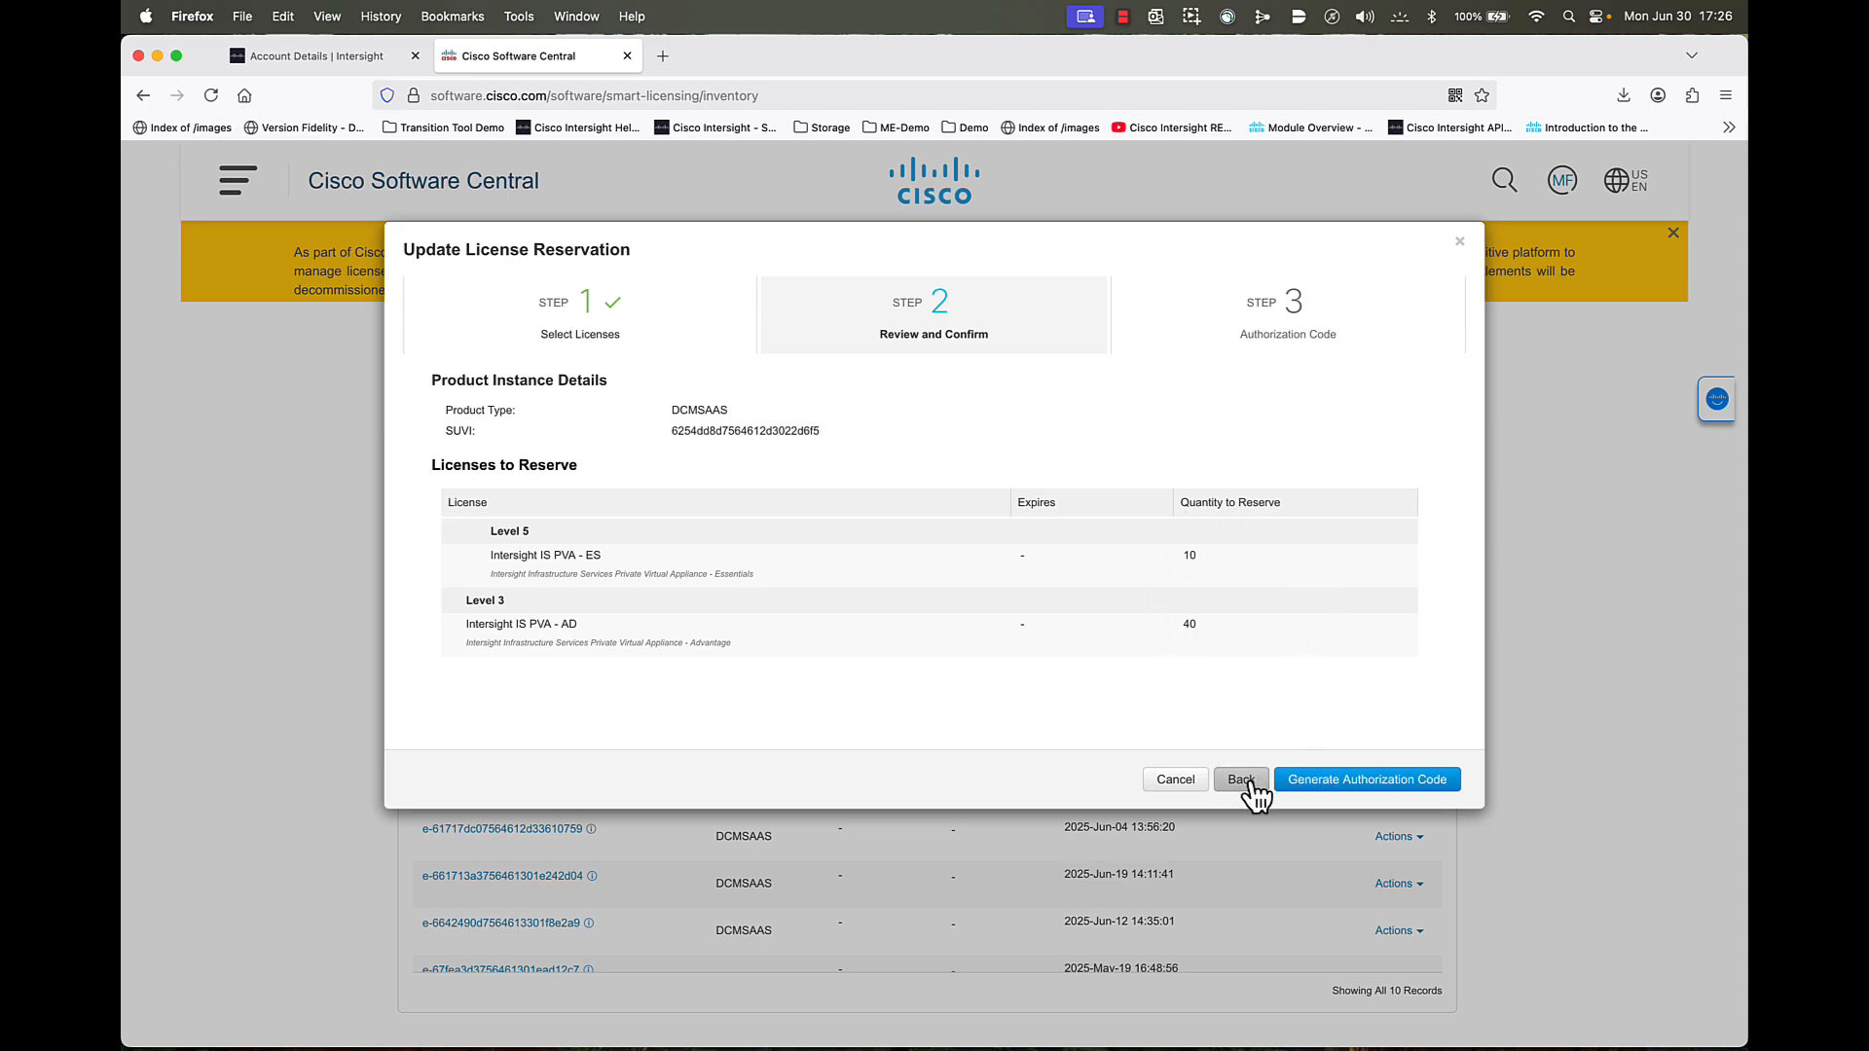
click(1360, 783)
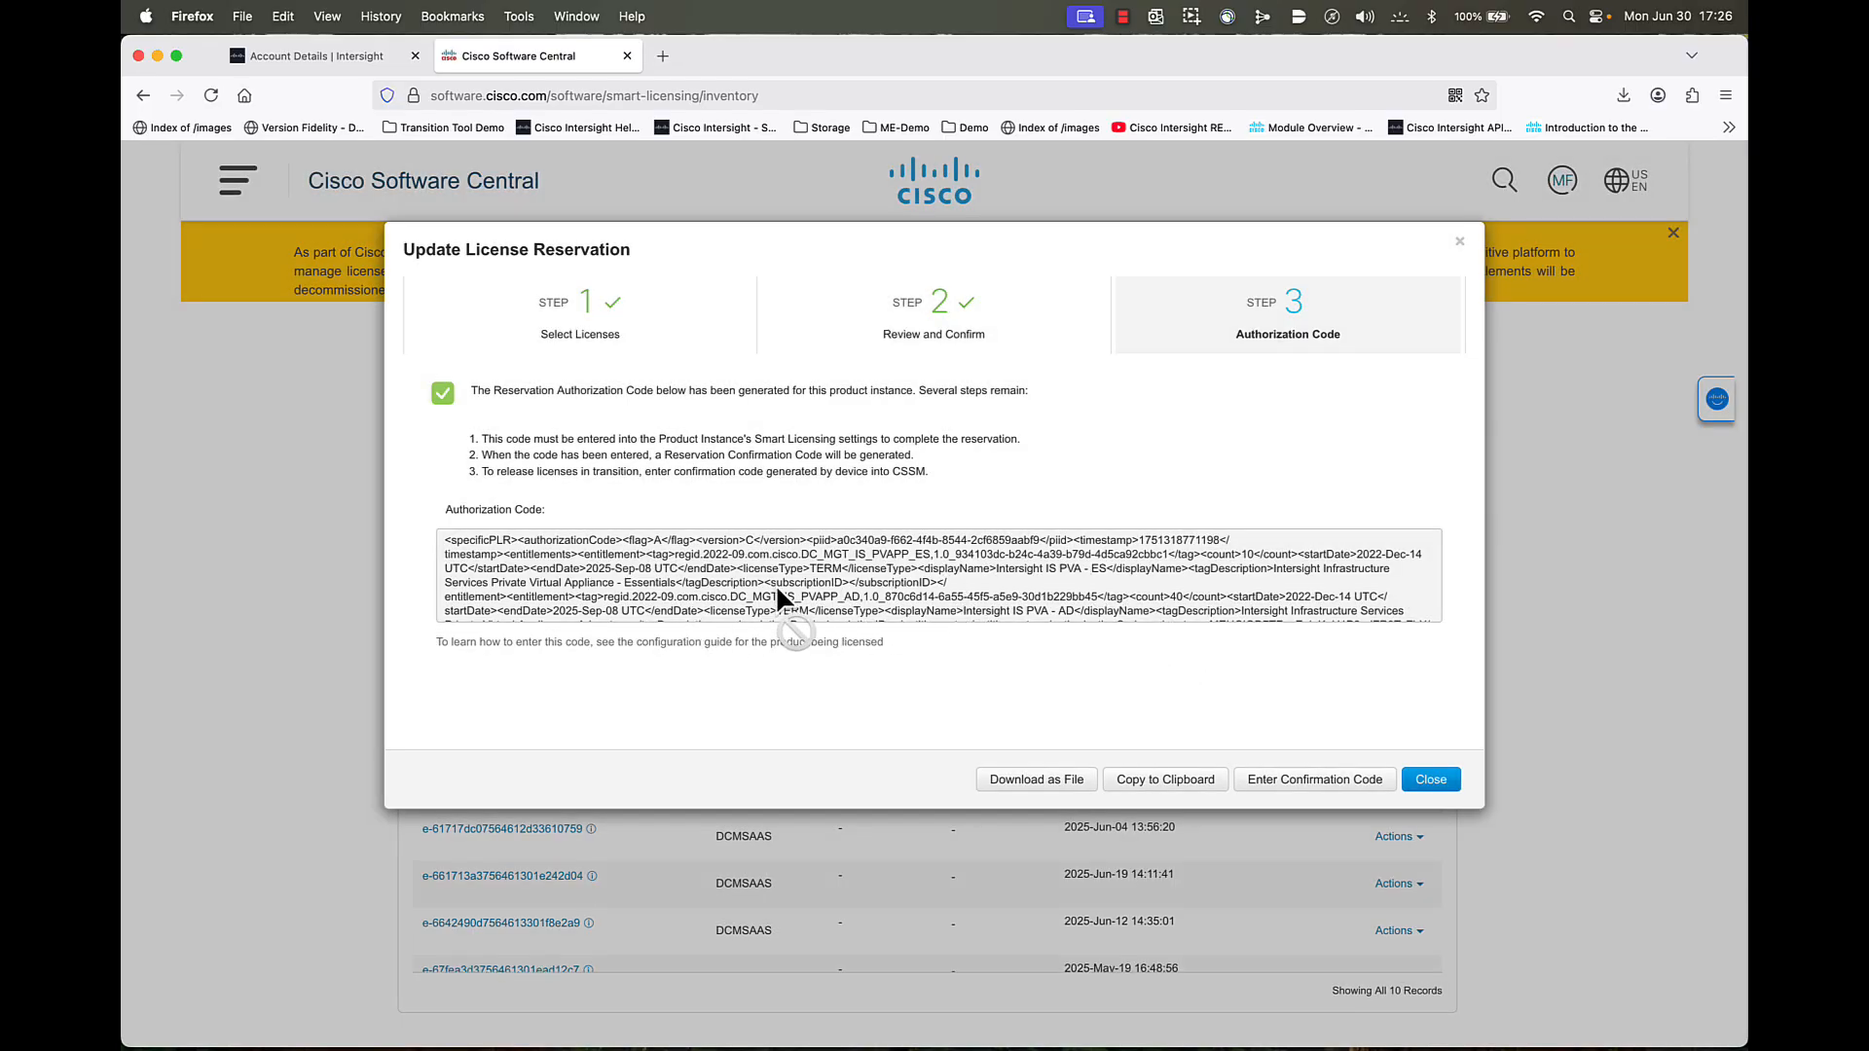
- Save the authorization code as AuthorizationCode(3).txt and copy its full text from TextEdit
click(1027, 793)
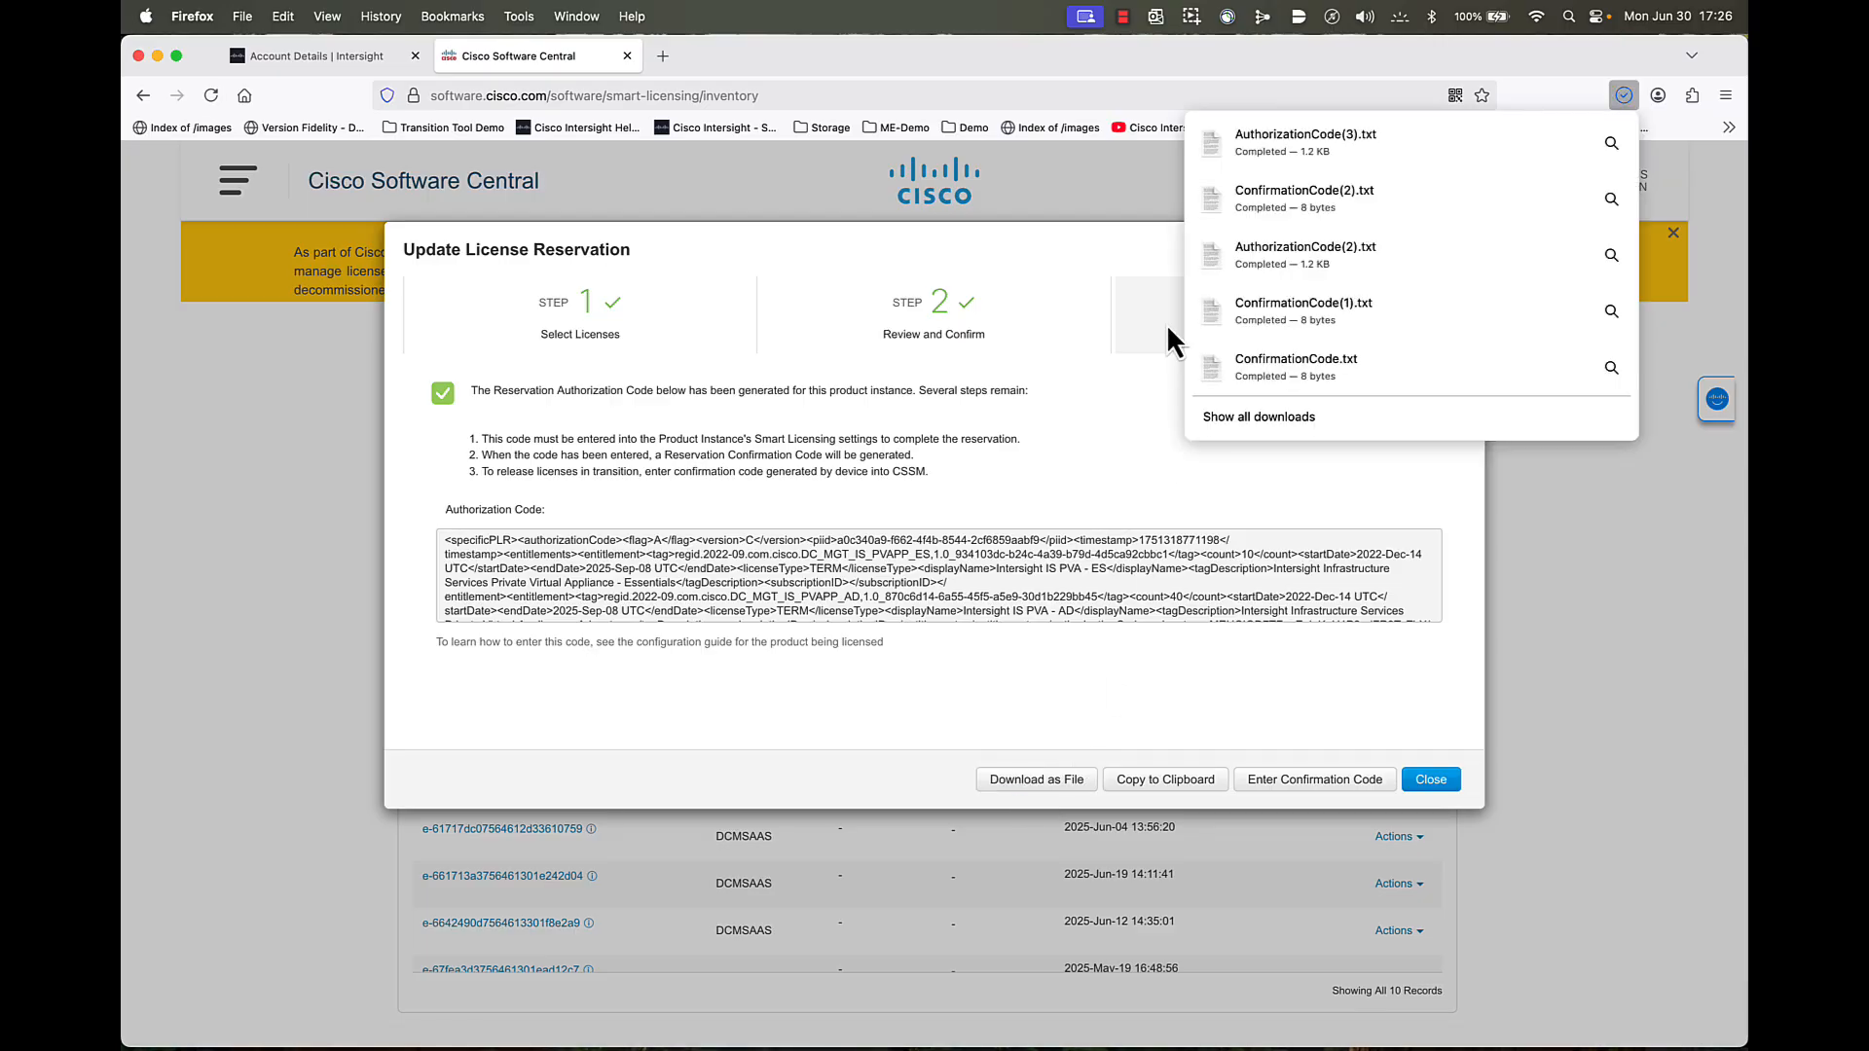
click(1303, 142)
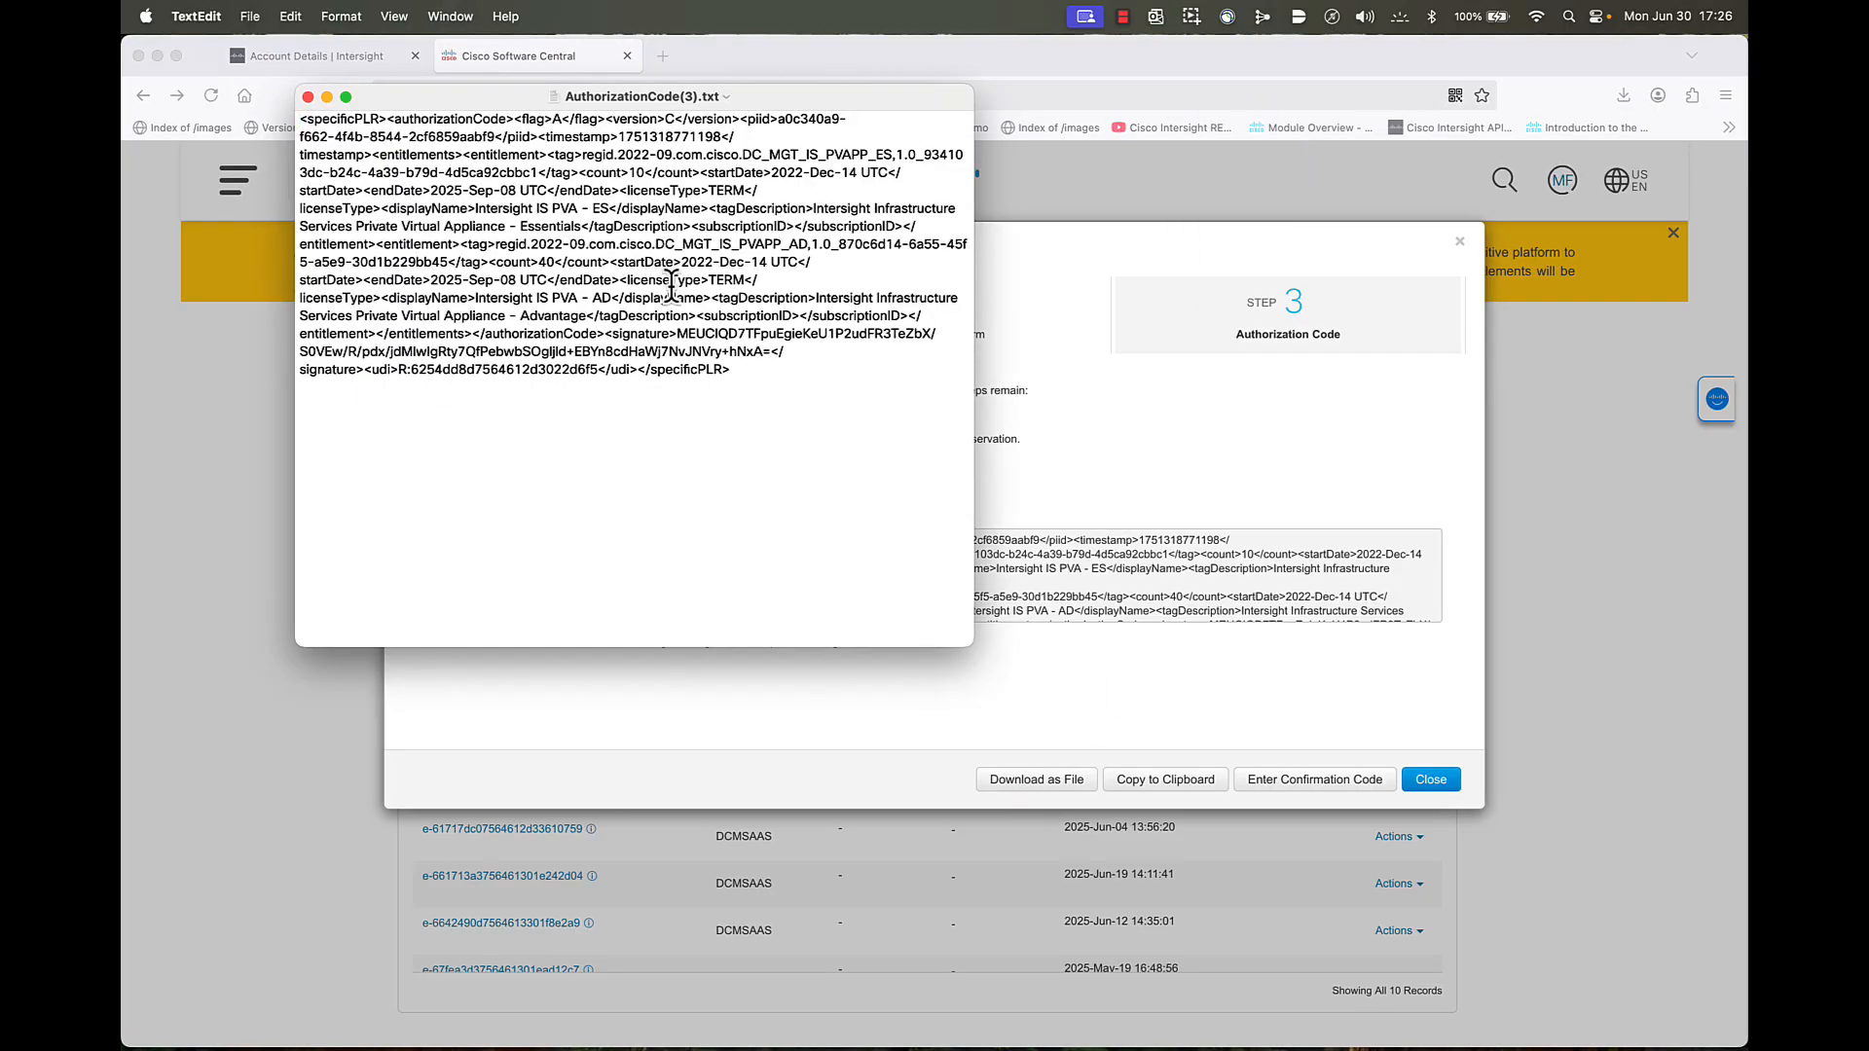
mouse_move(739, 380)
mouse_down()
mouse_move(574, 328)
mouse_move(409, 155)
mouse_move(289, 115)
mouse_up()
right_click(352, 140)
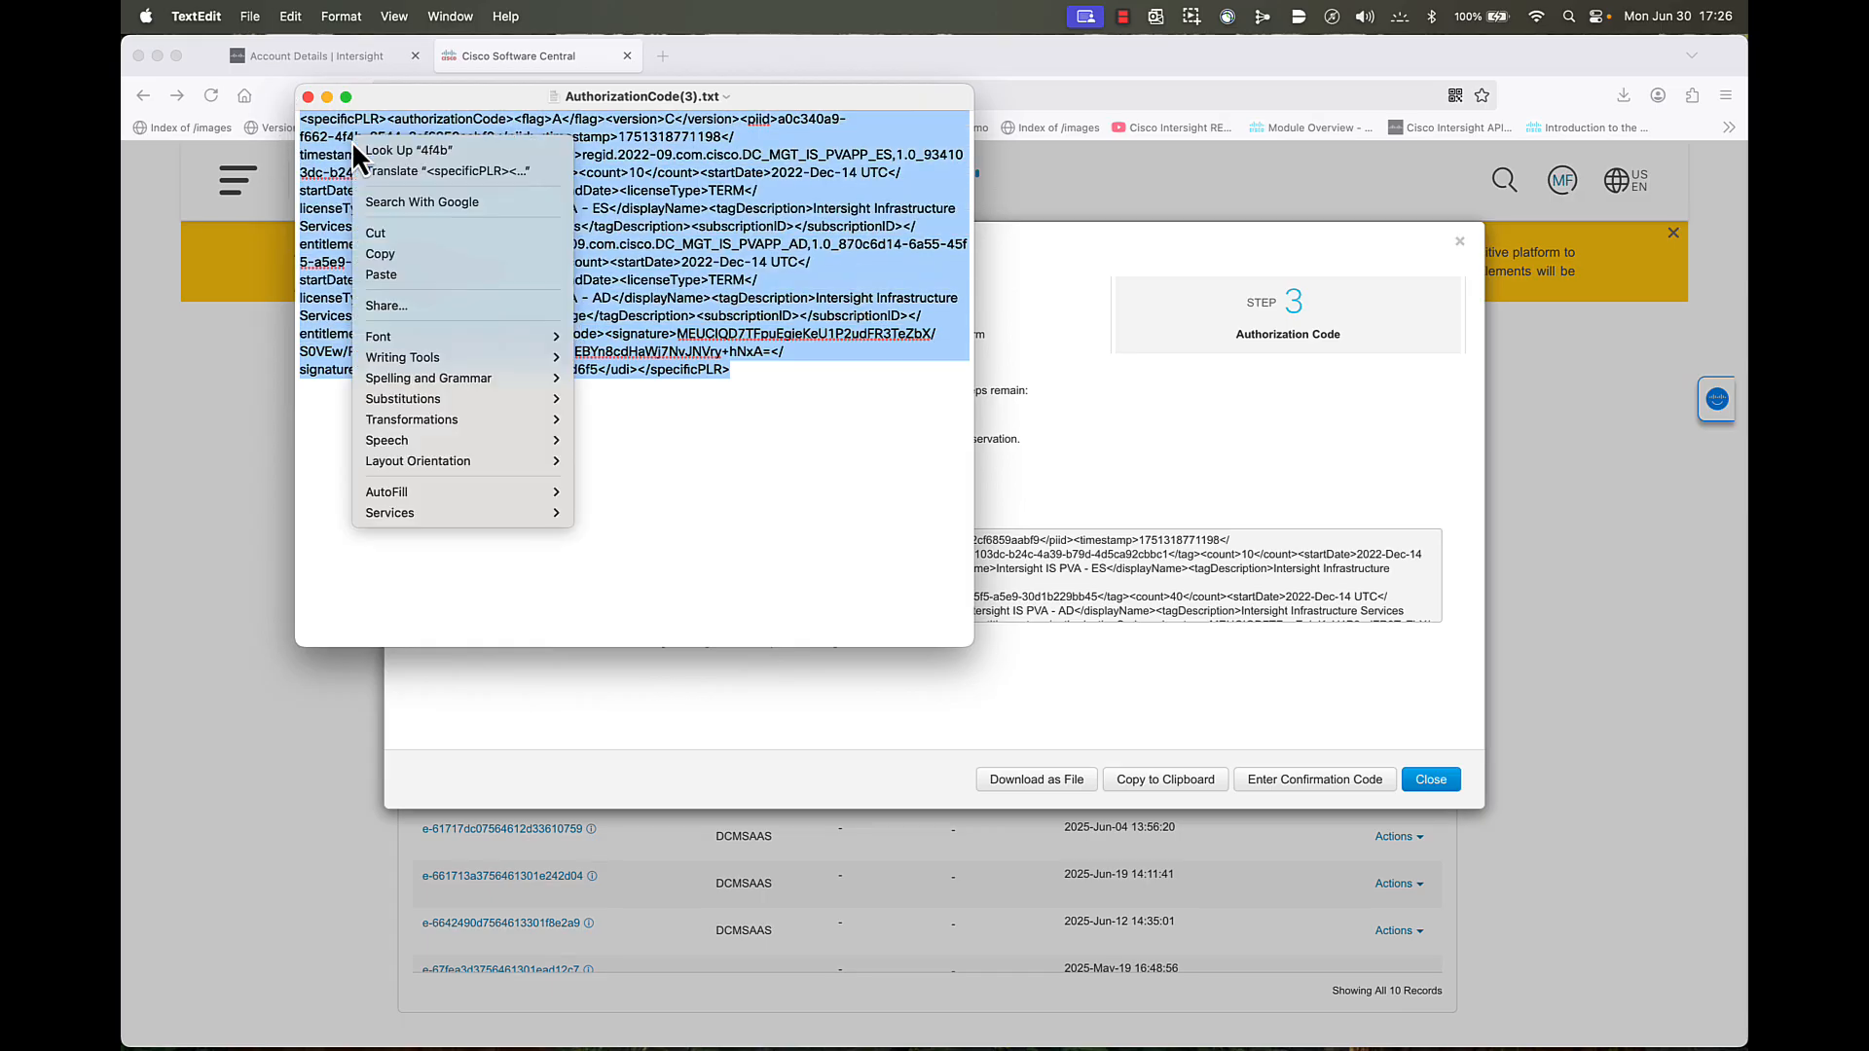
click(394, 254)
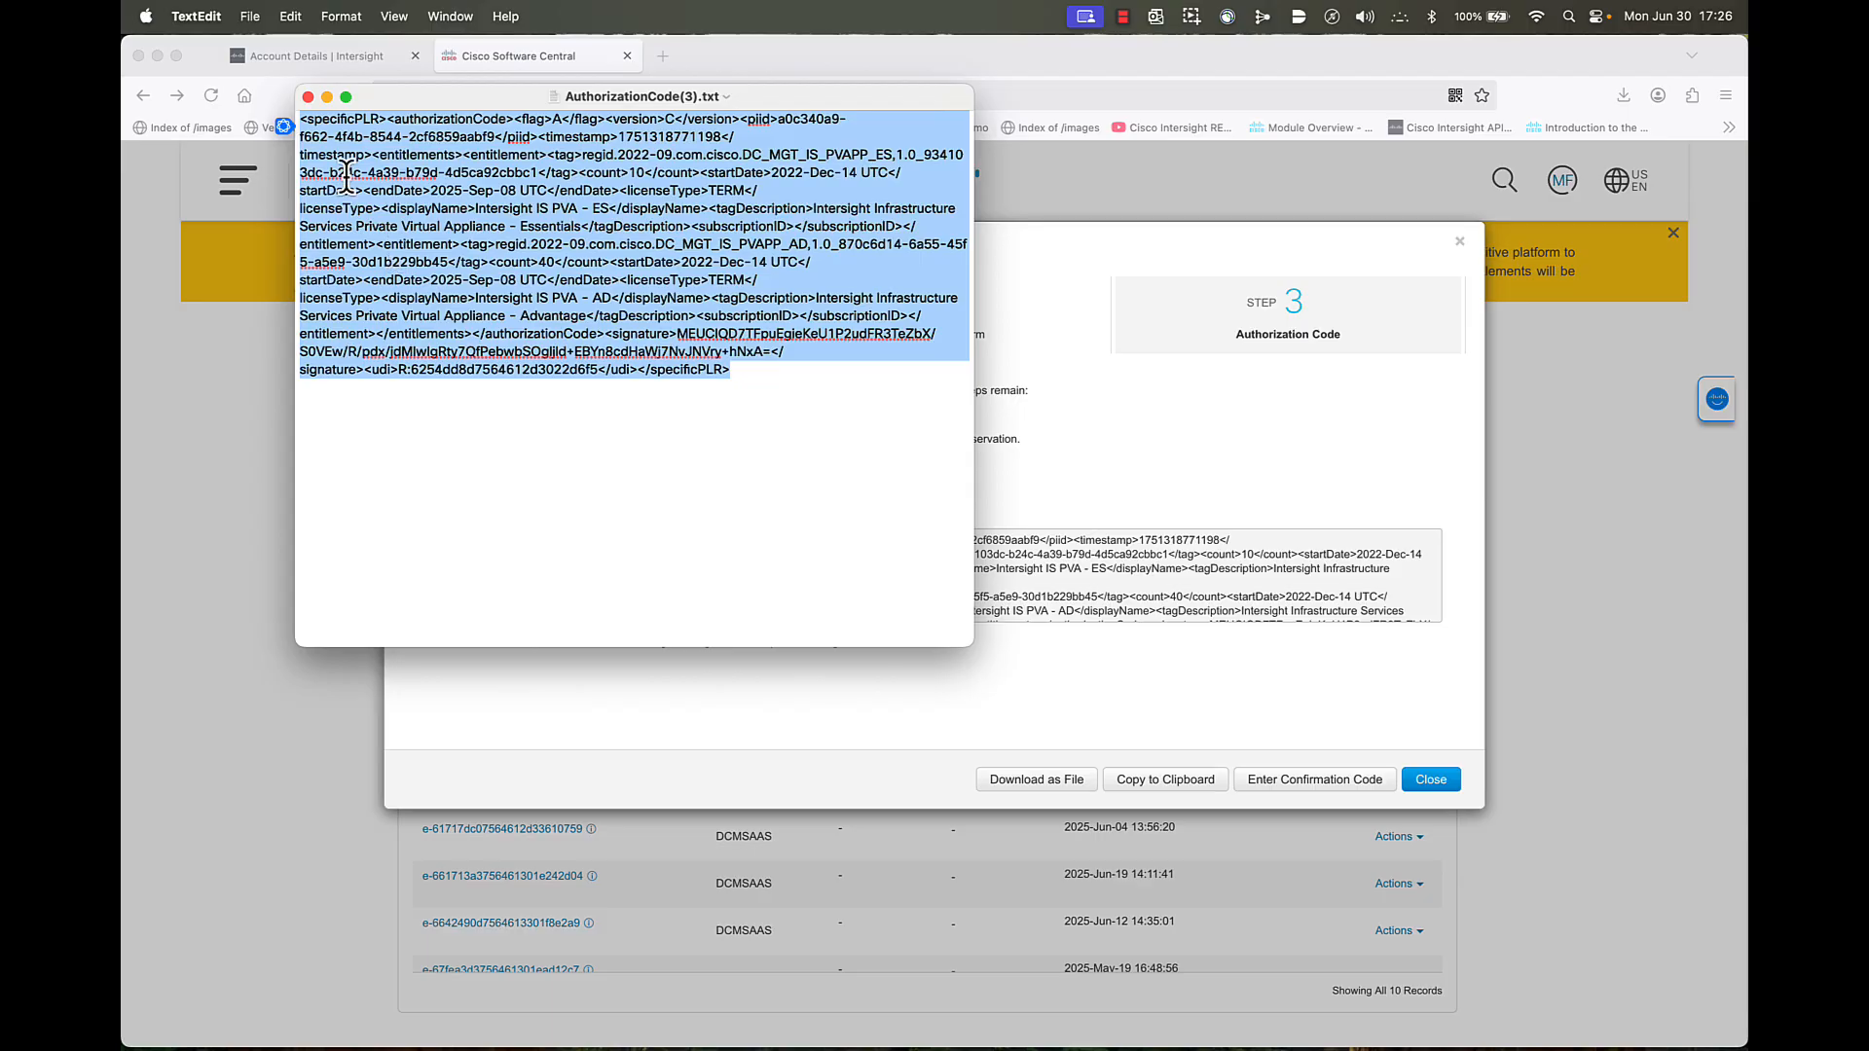
click(308, 97)
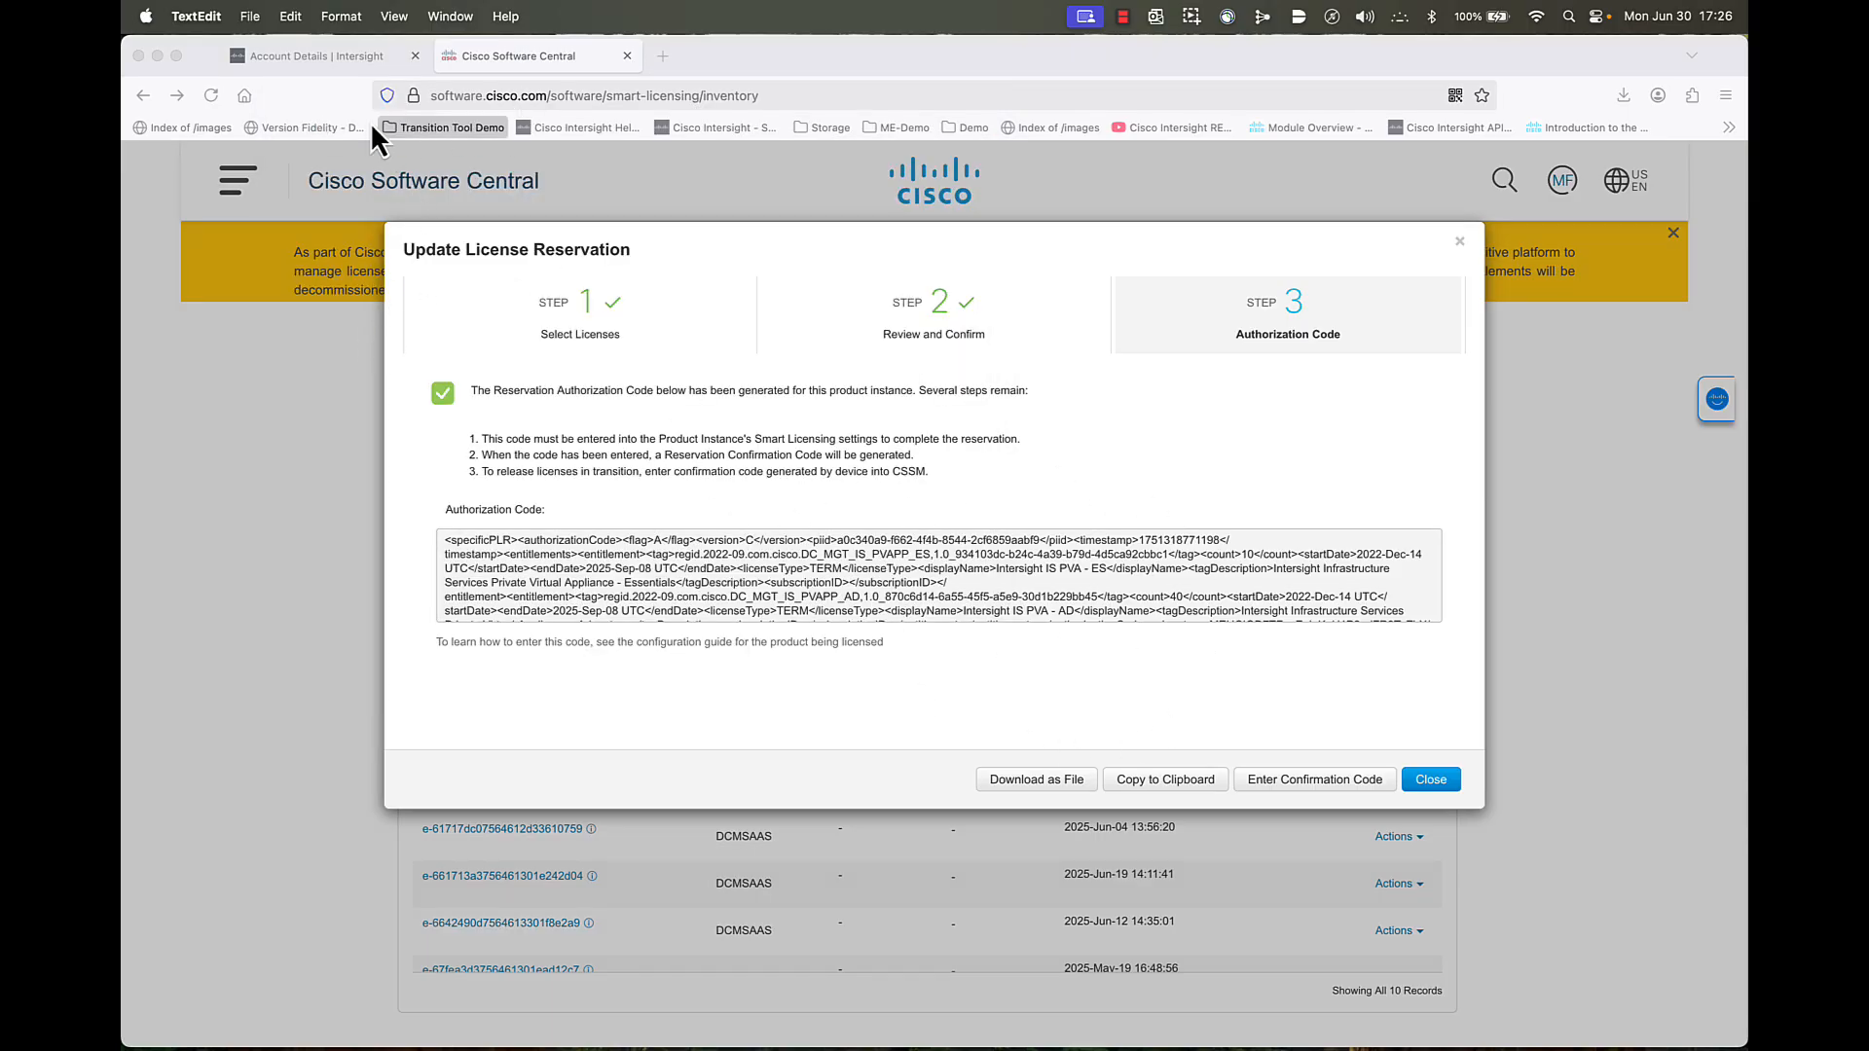
- In Intersight, open the Update License form from the Licensing page
click(324, 55)
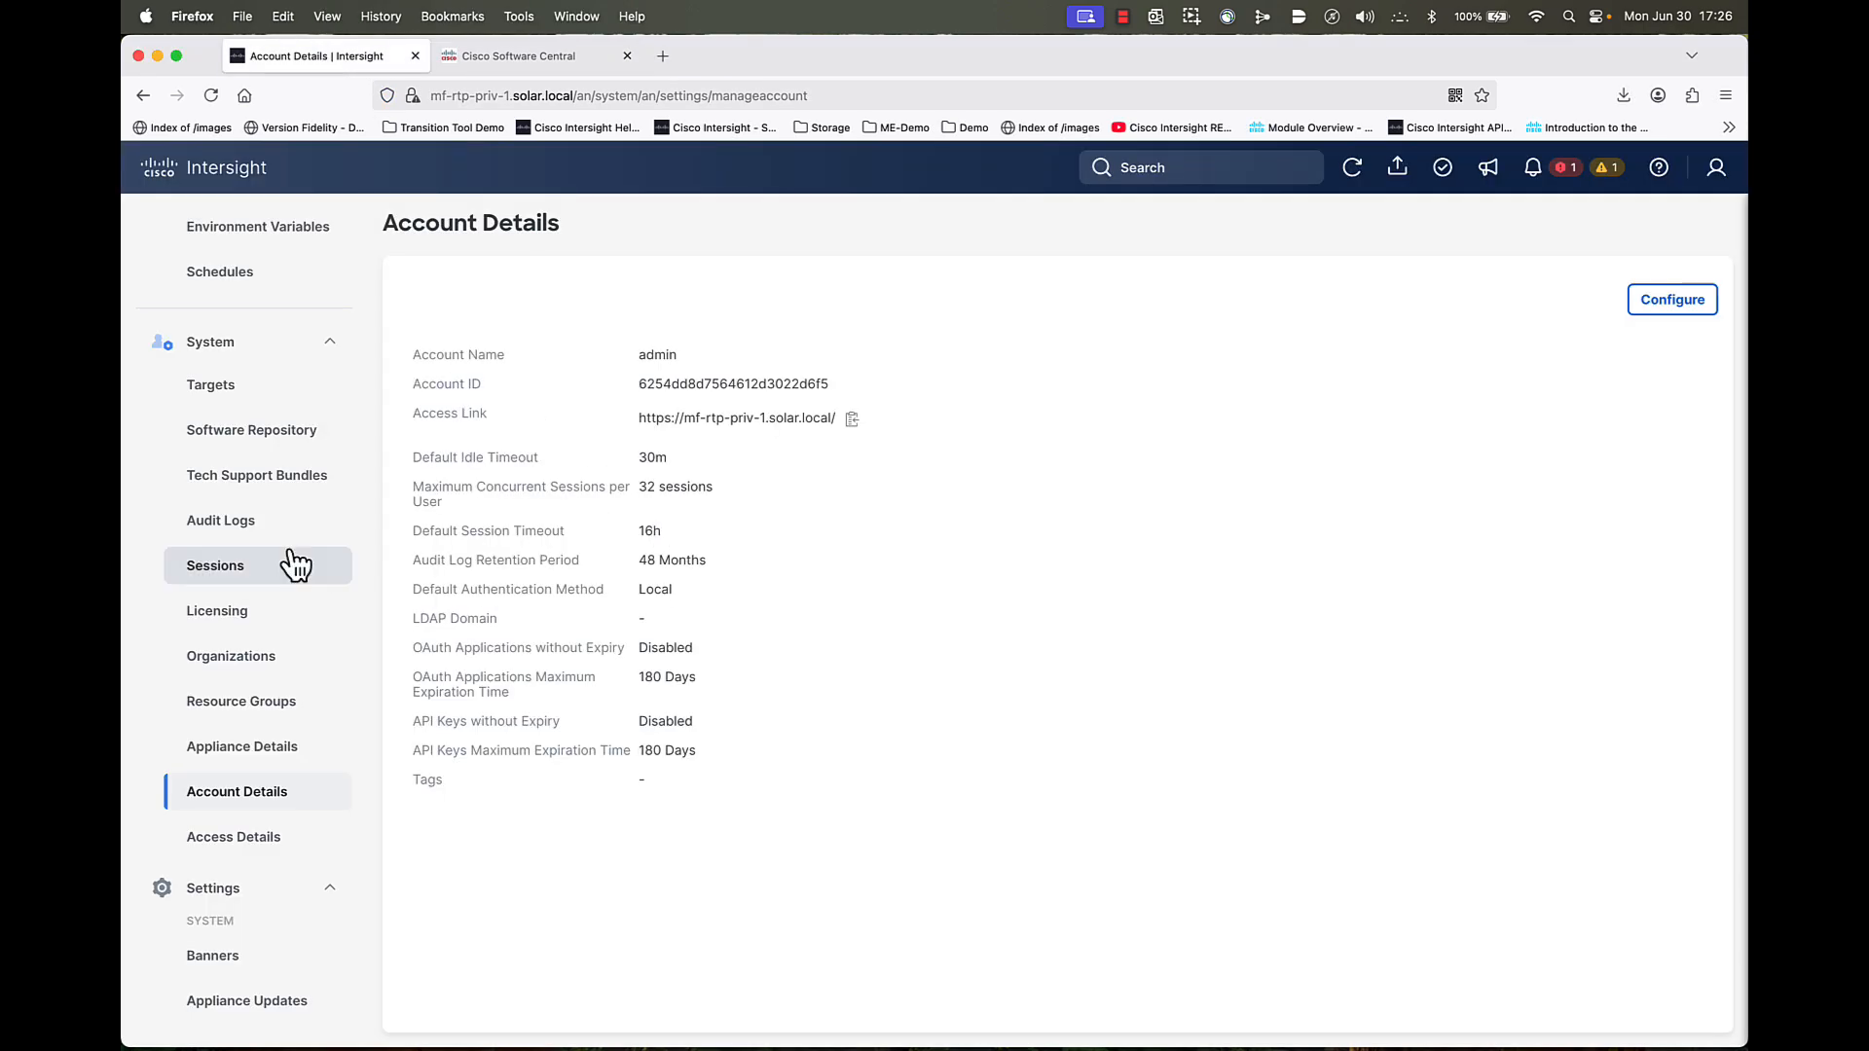
scroll(259, 803, down, 3)
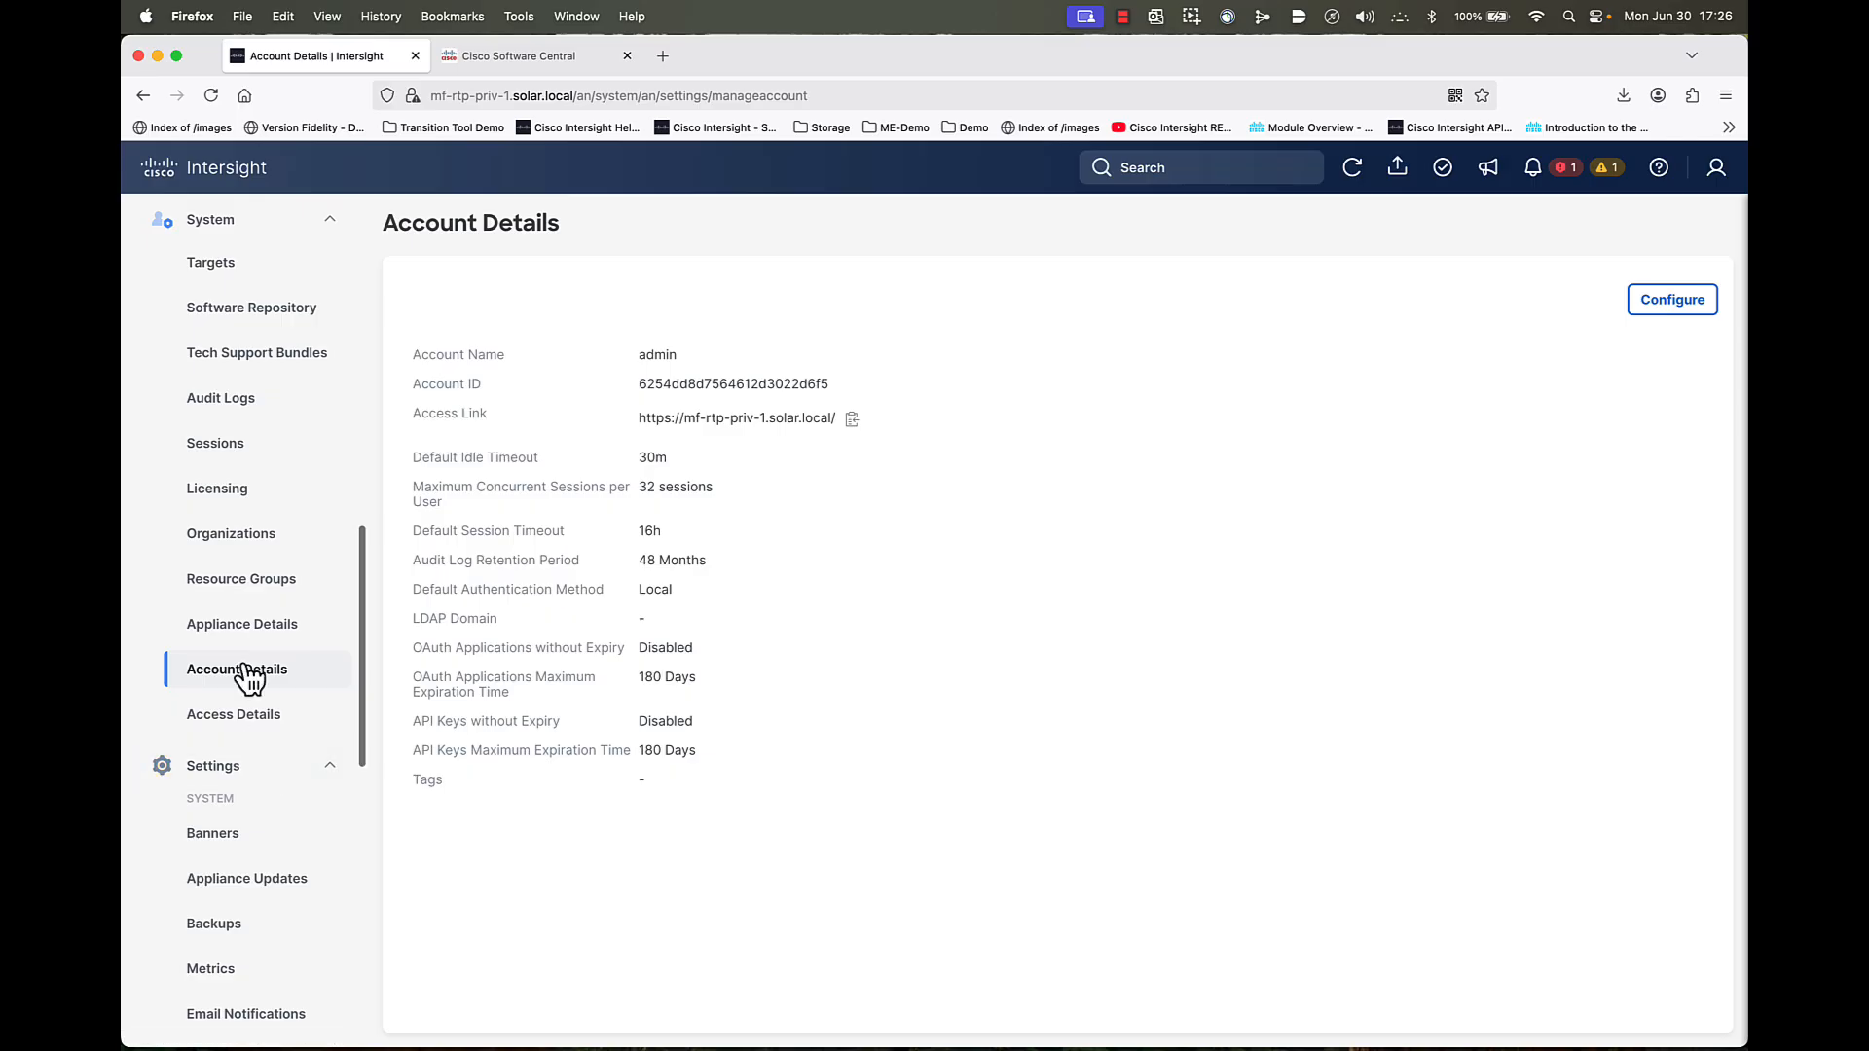
click(215, 488)
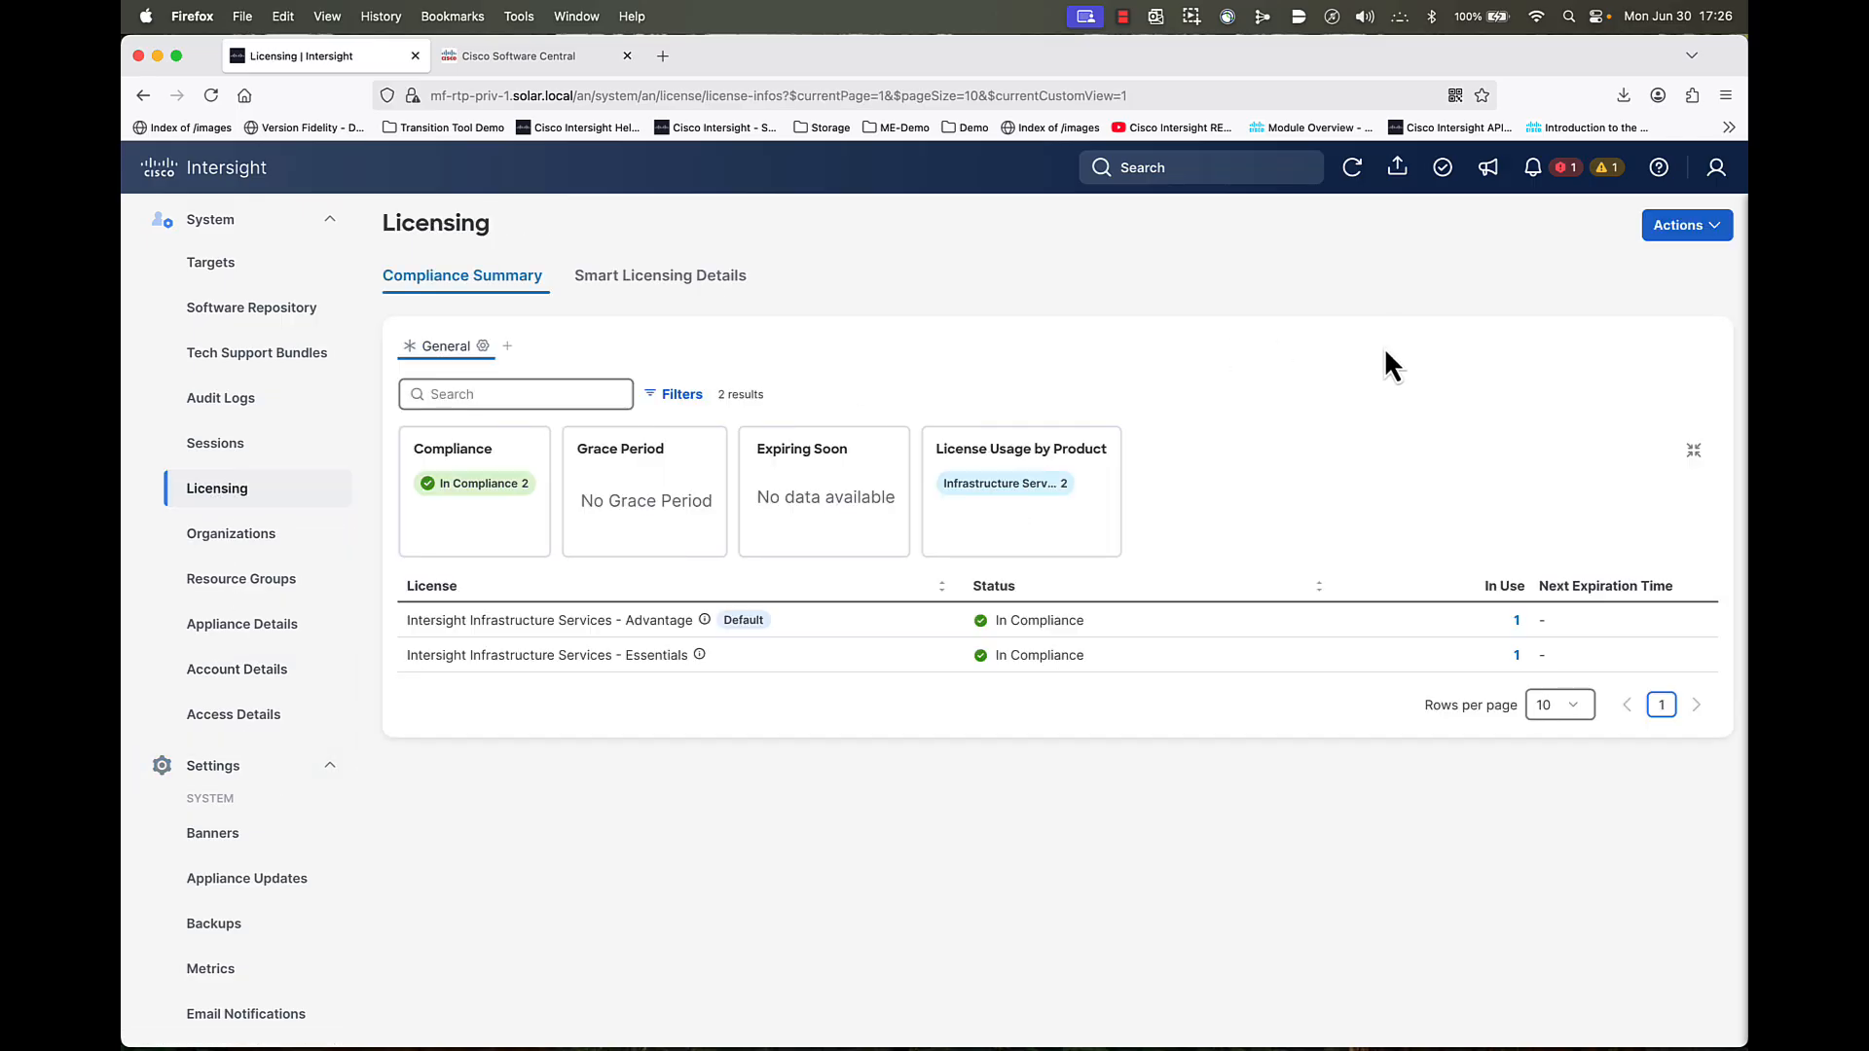
click(1710, 230)
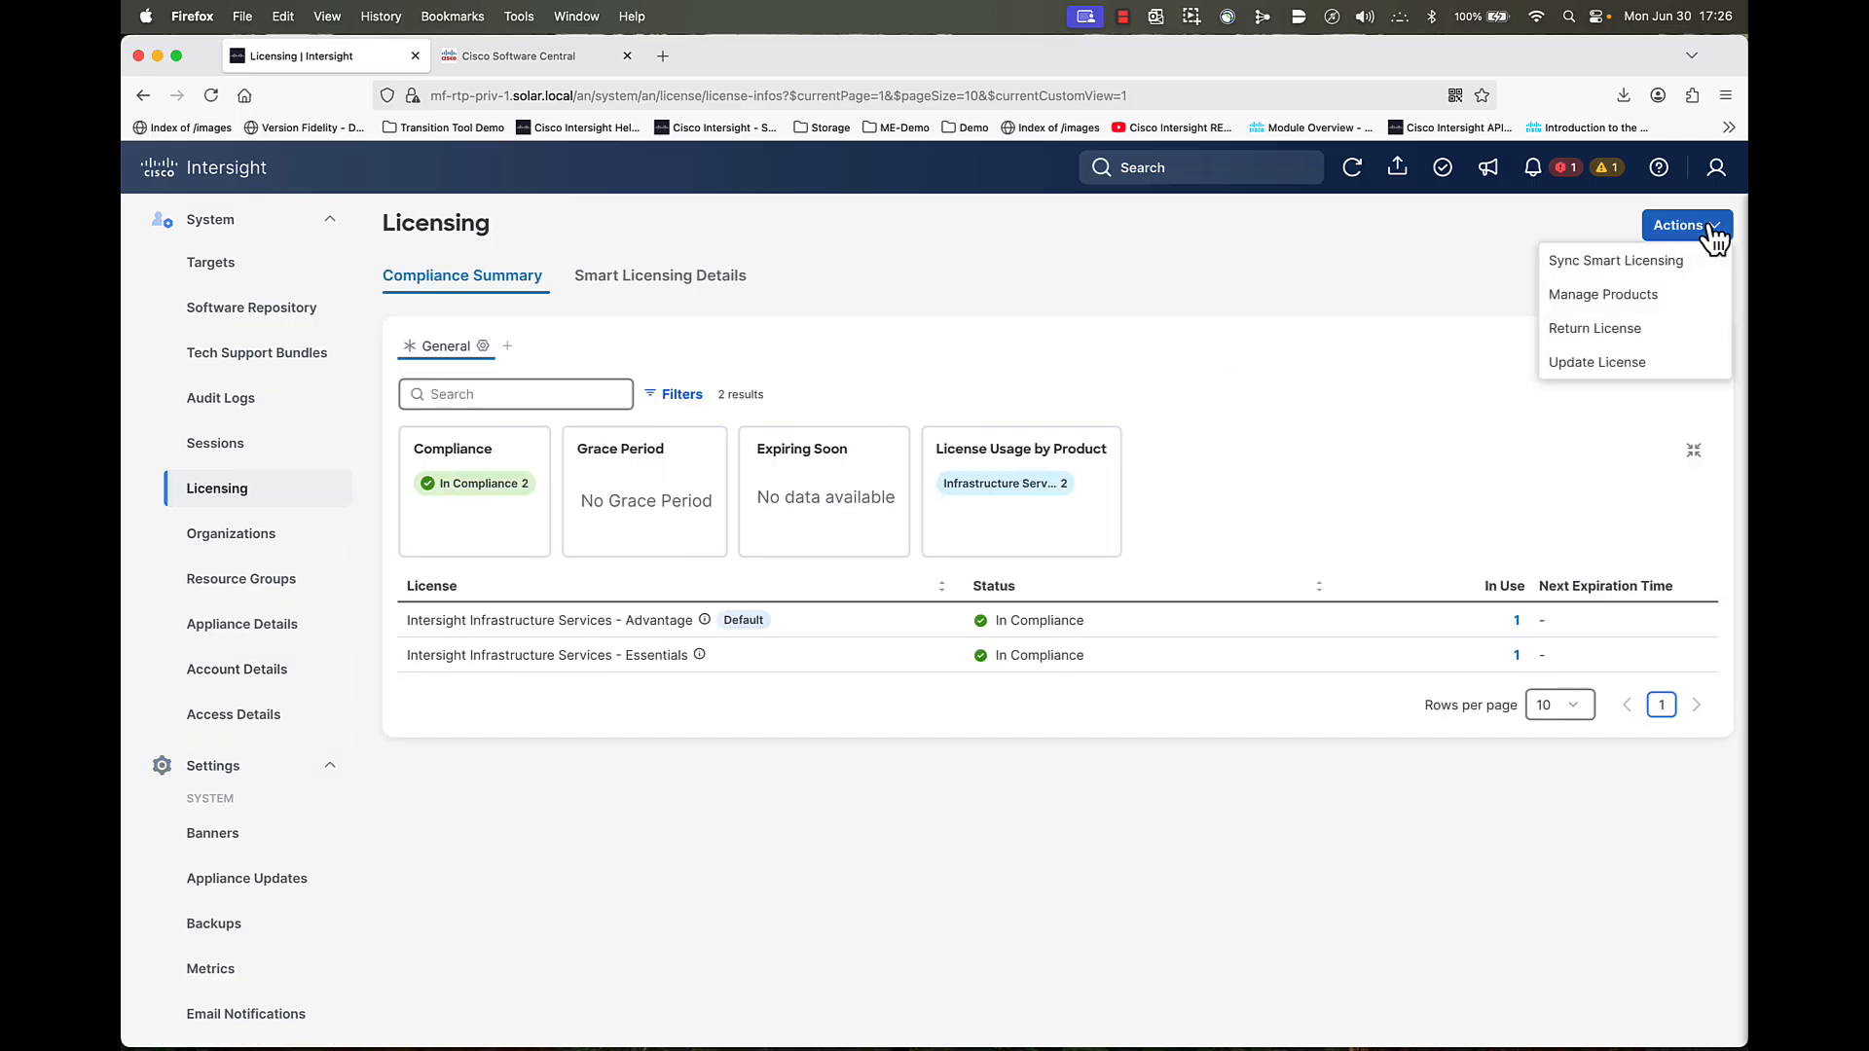
click(1584, 364)
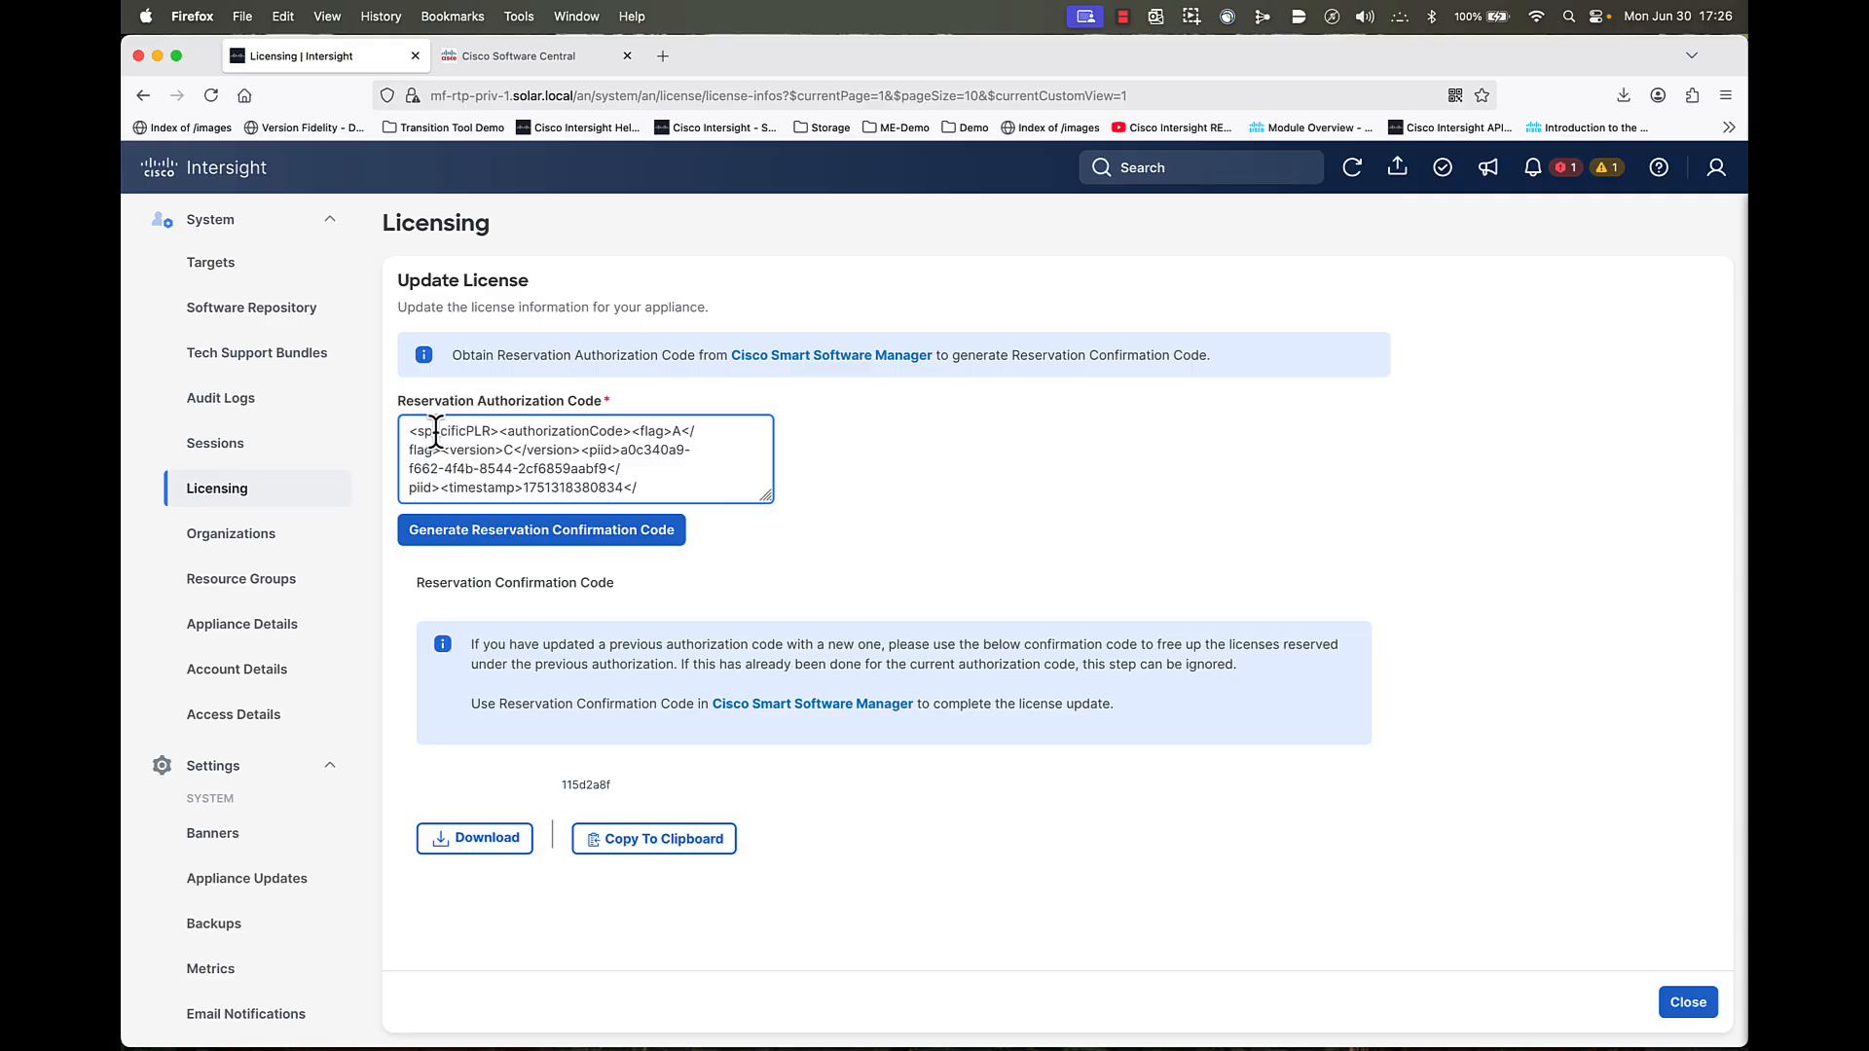
- Replace the old Reservation Authorization Code with the newly copied code
drag(406, 428, 750, 566)
key(BackSpace)
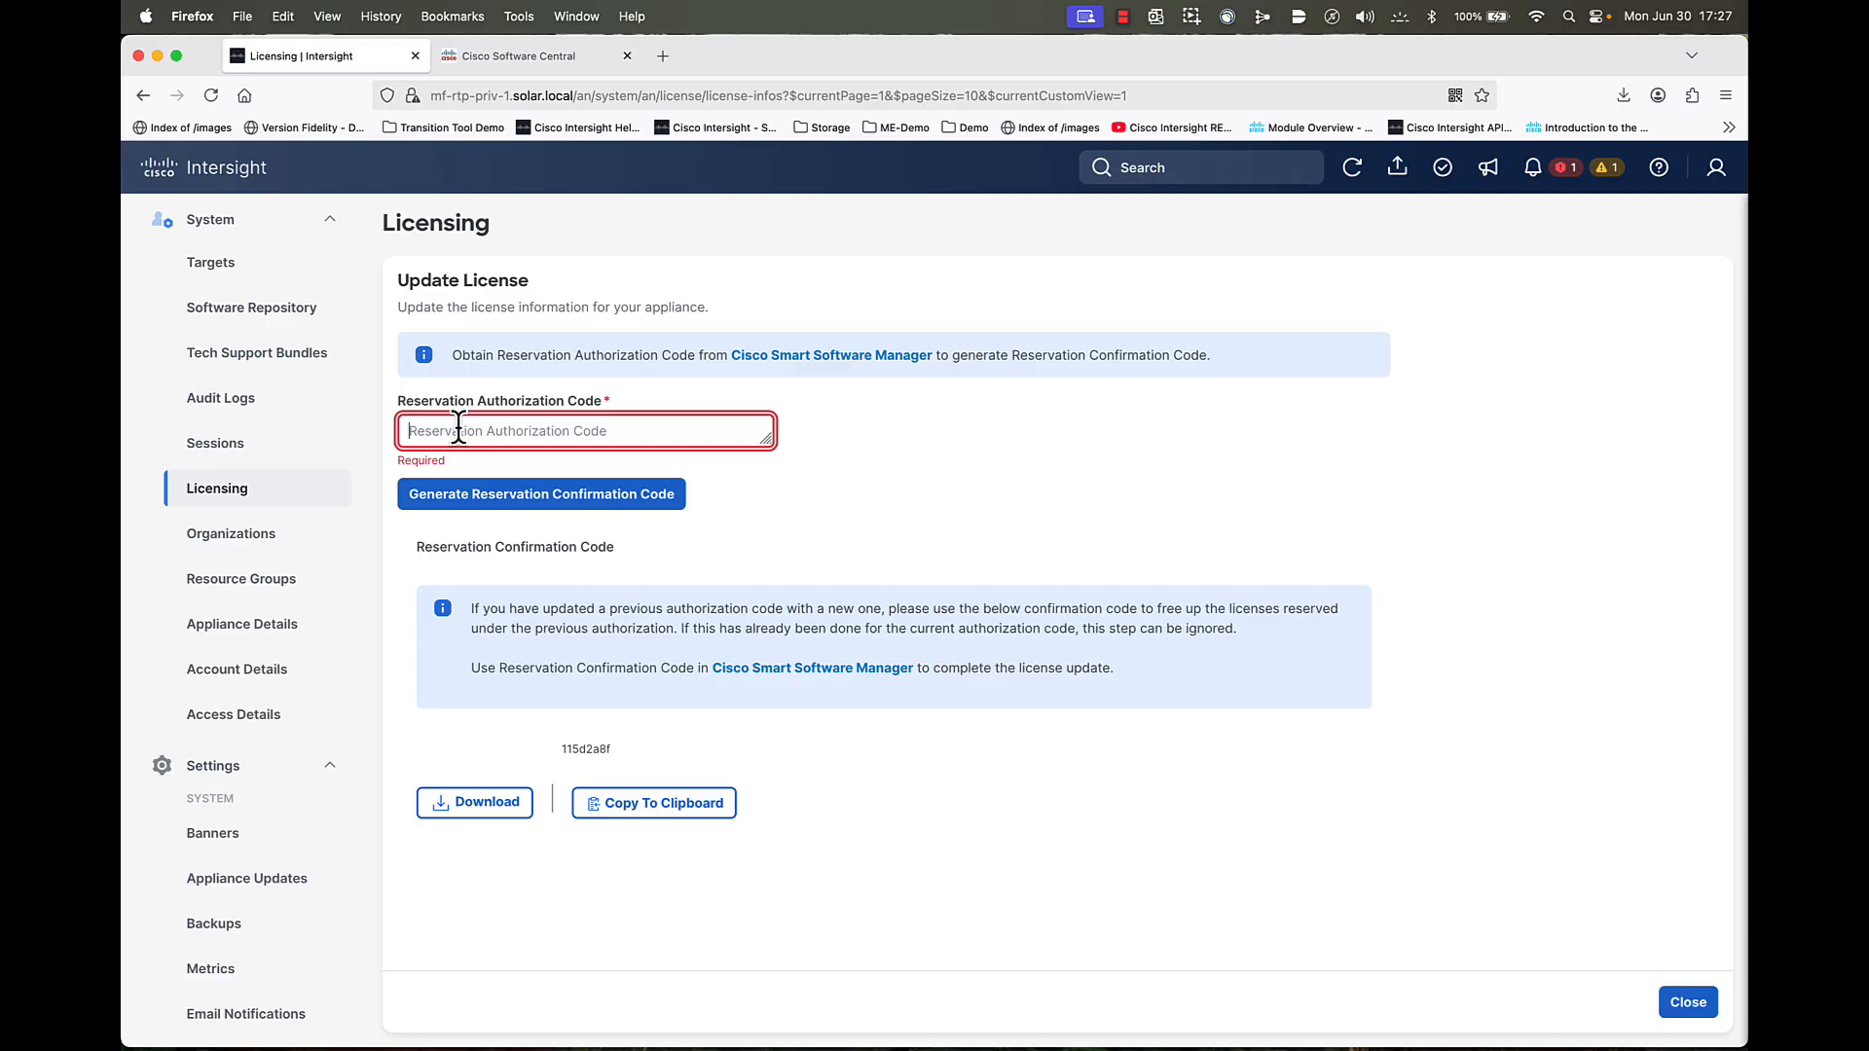
key(super+v)
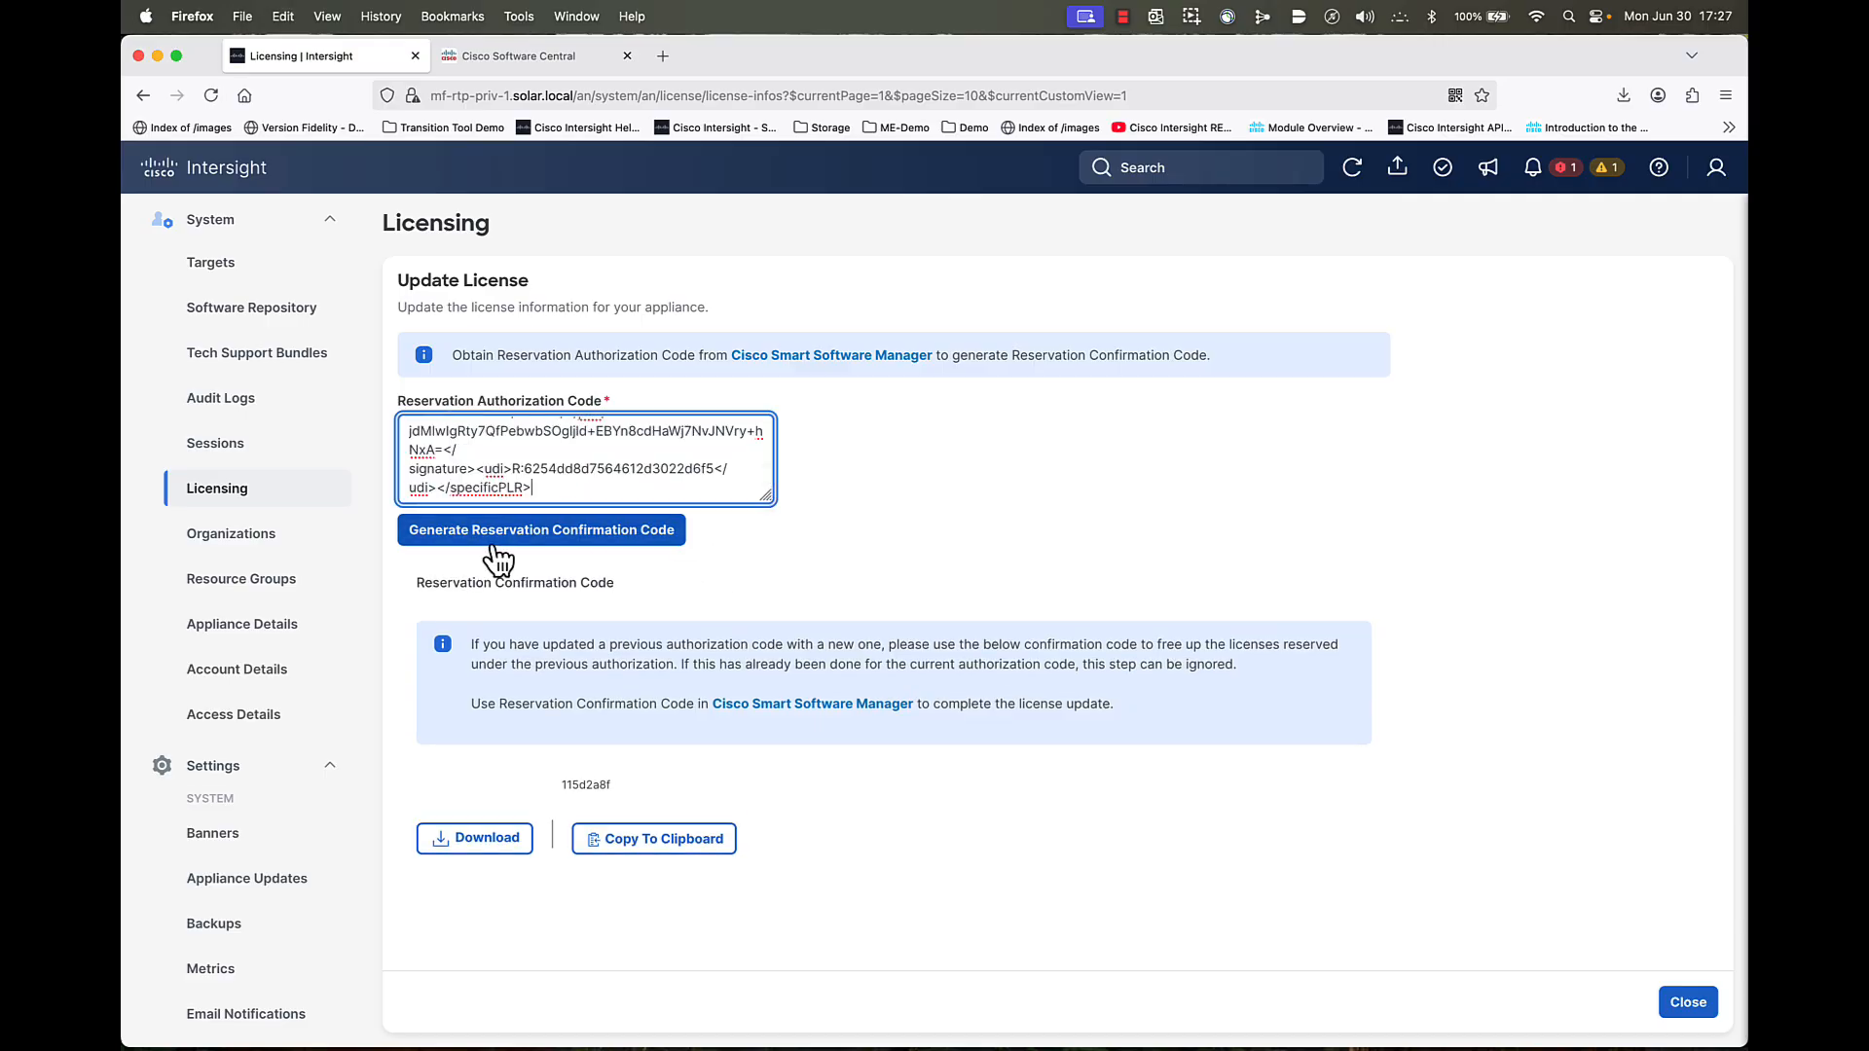
- Generate reservation confirmation code 0e4d480e and download it as ConfirmationCode(3).txt
click(561, 538)
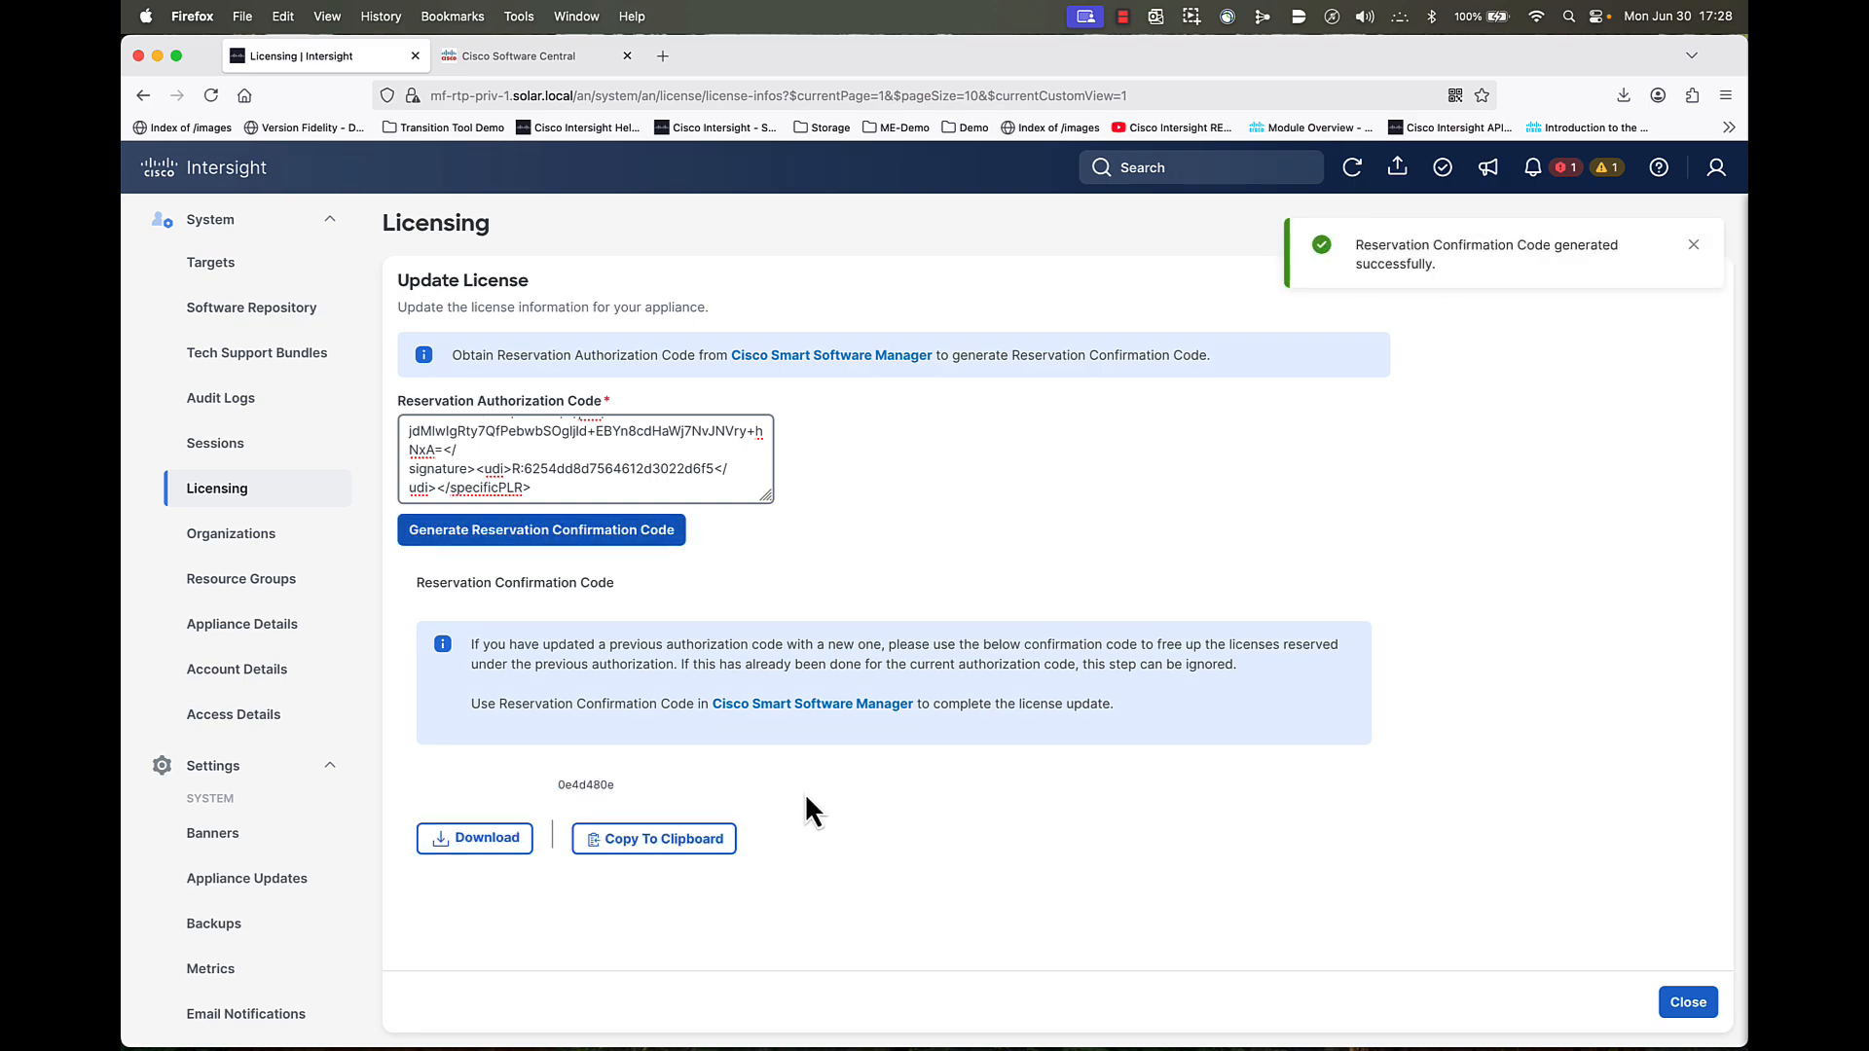
click(481, 843)
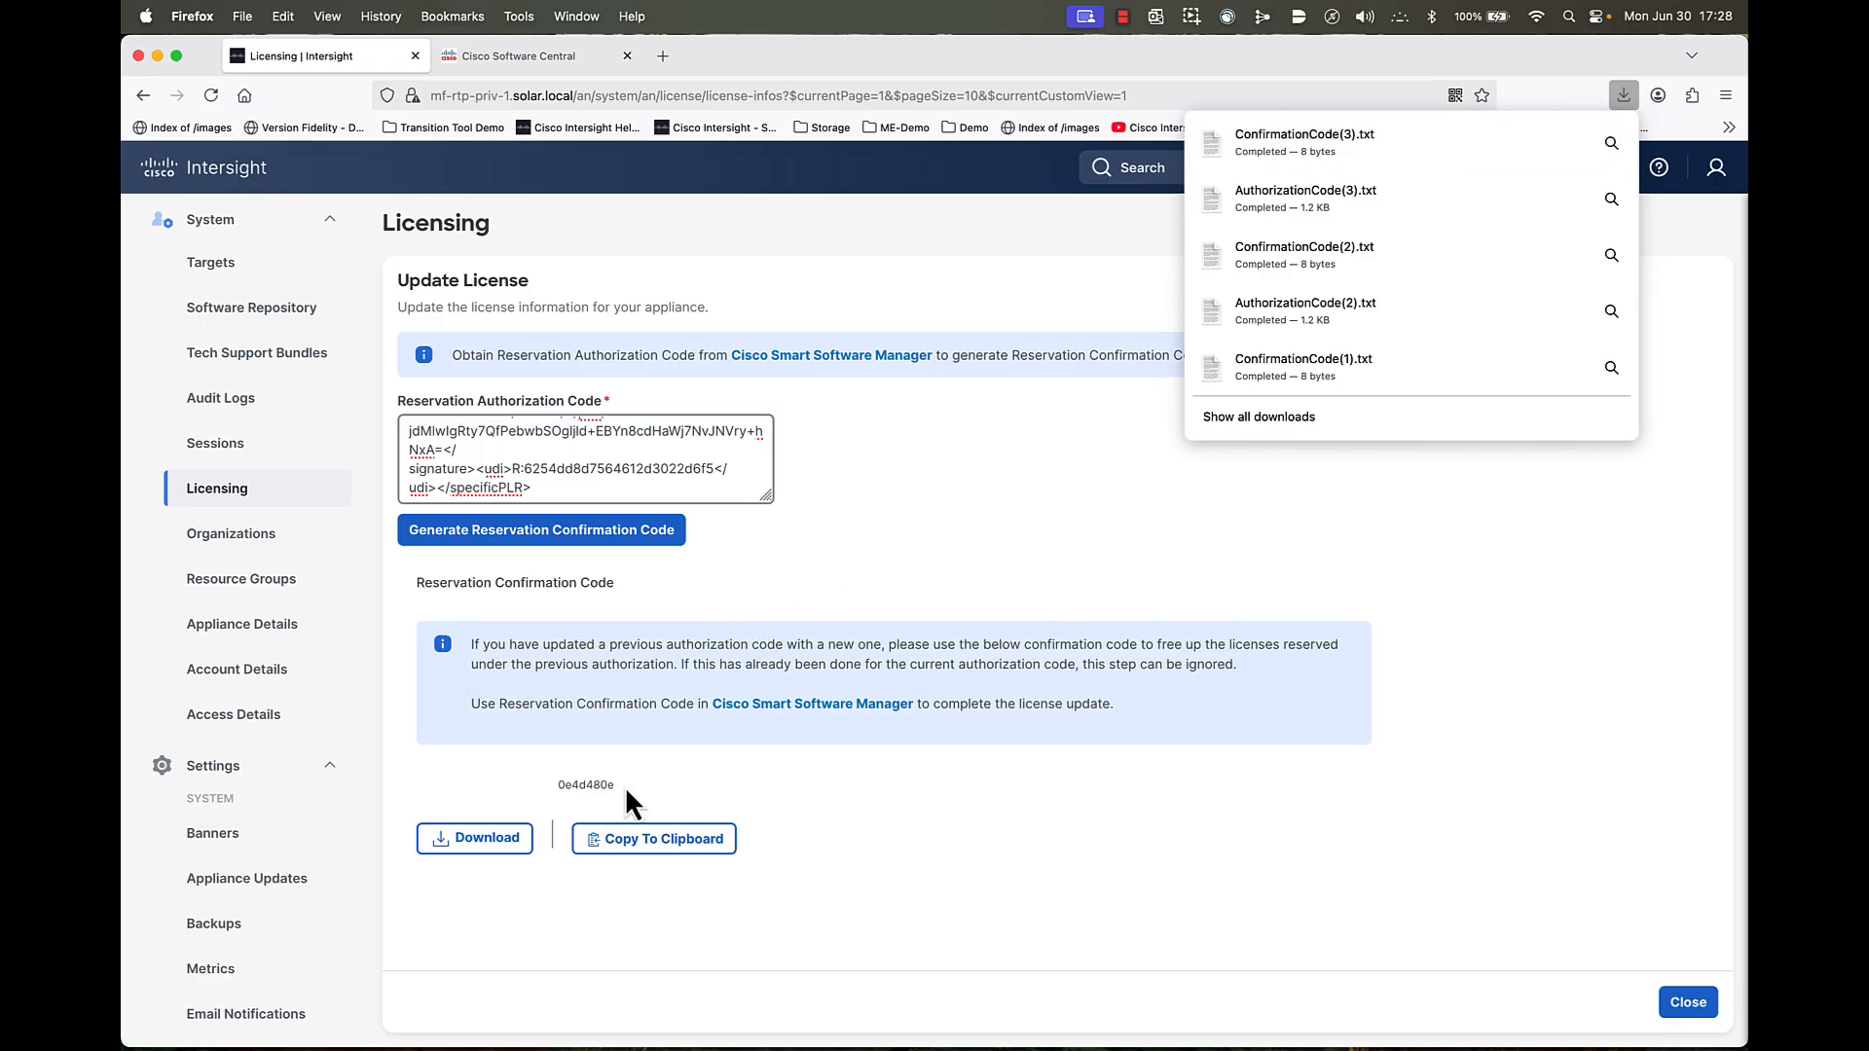
click(1340, 144)
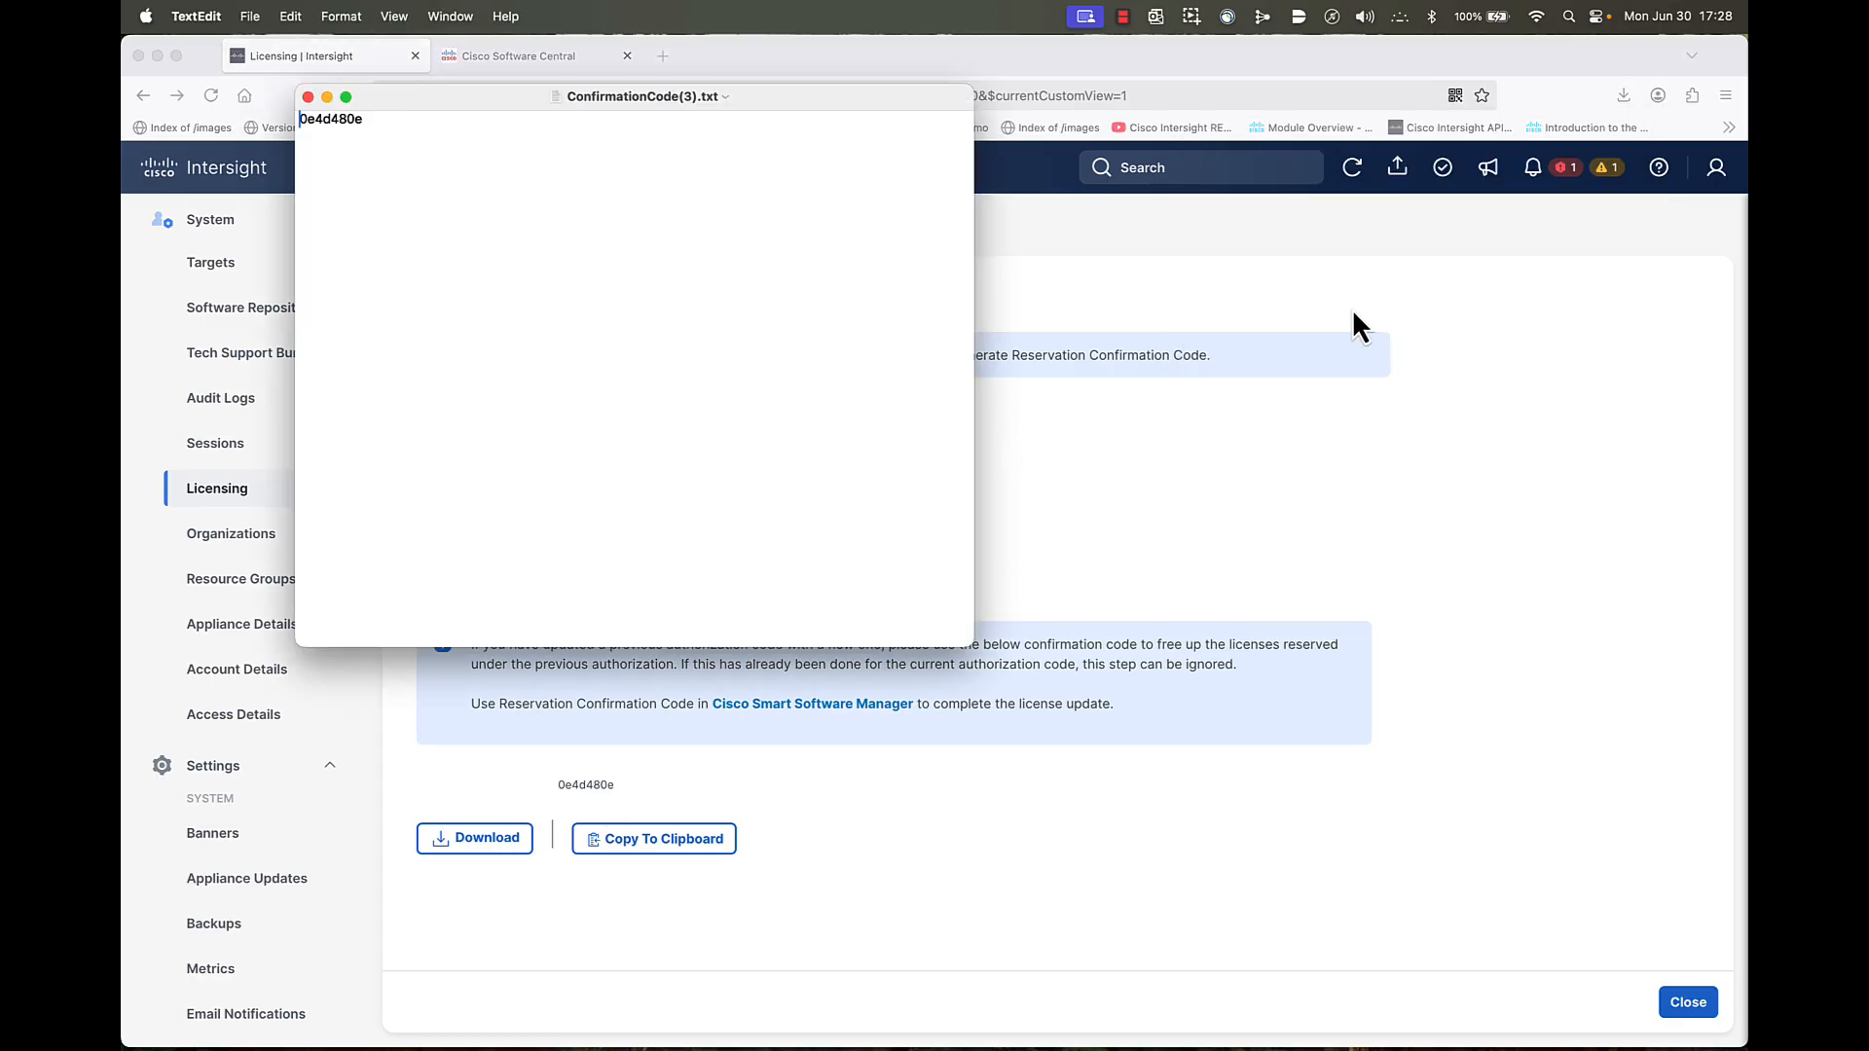
drag(377, 121, 309, 123)
right_click(335, 125)
click(368, 237)
click(307, 97)
click(488, 62)
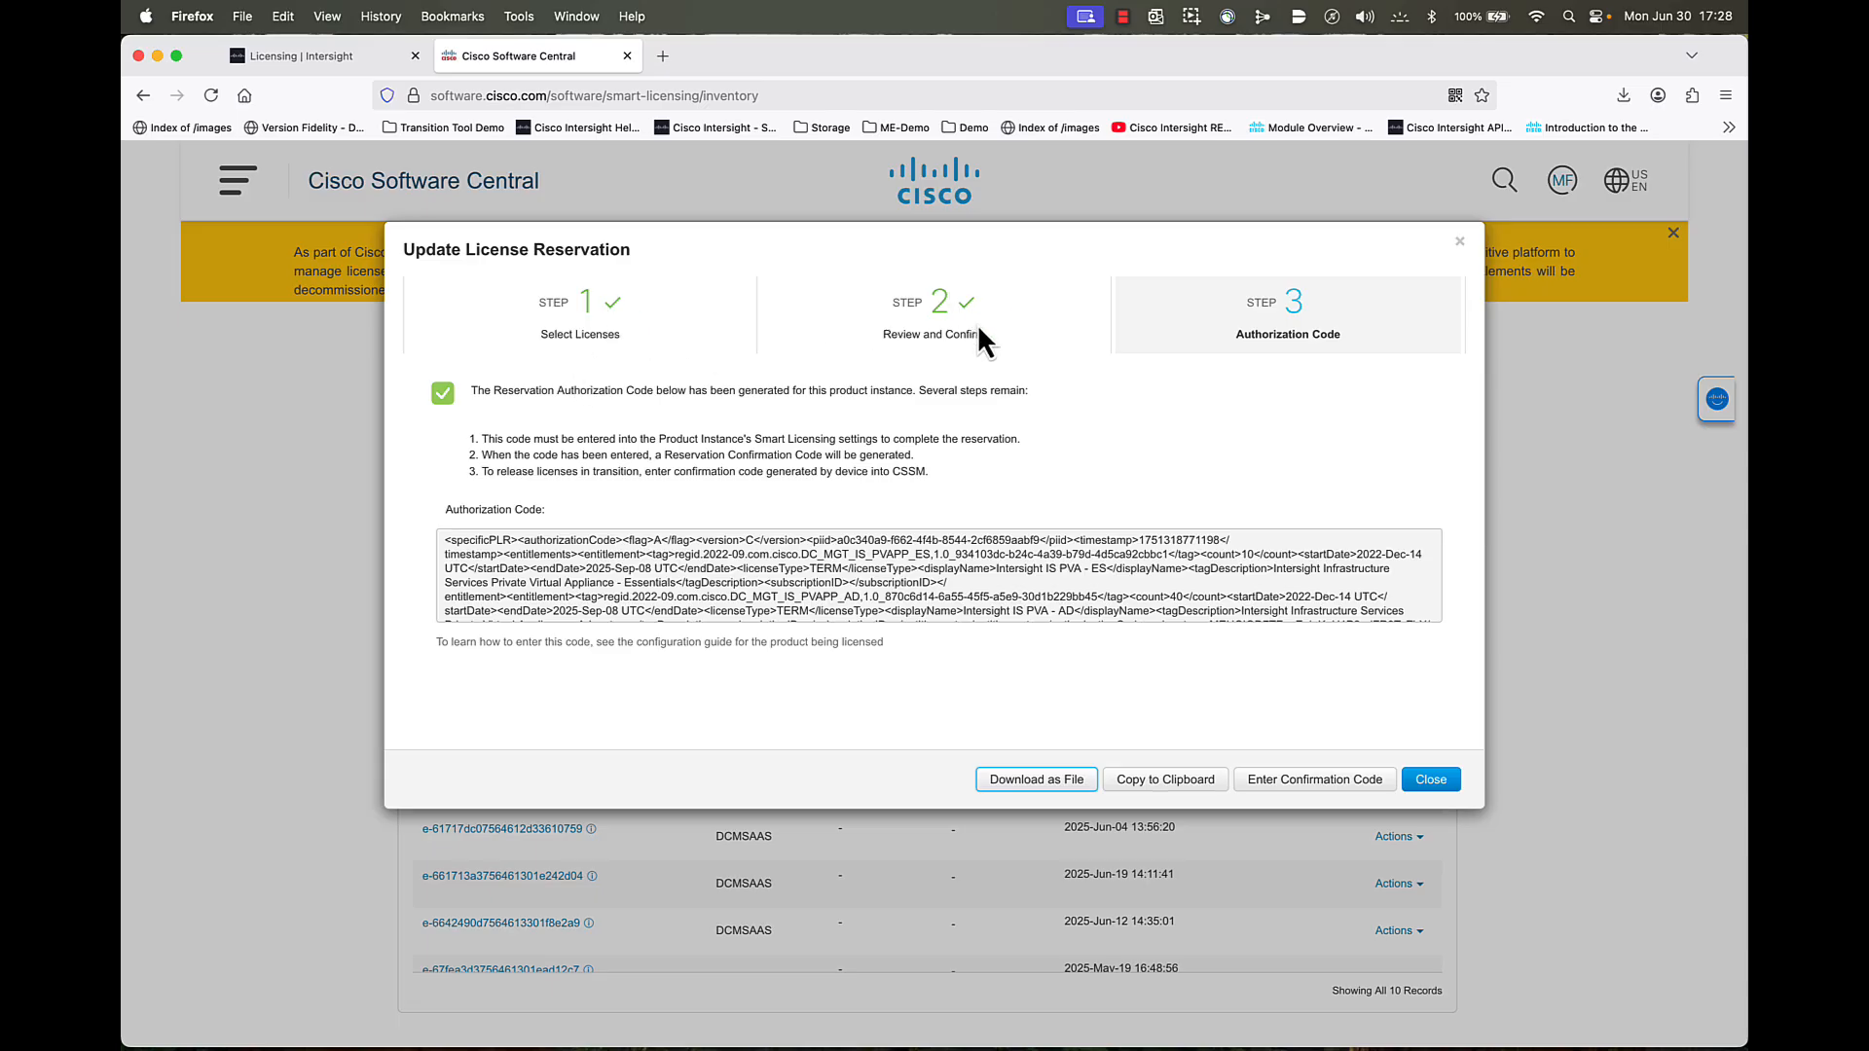
click(1300, 781)
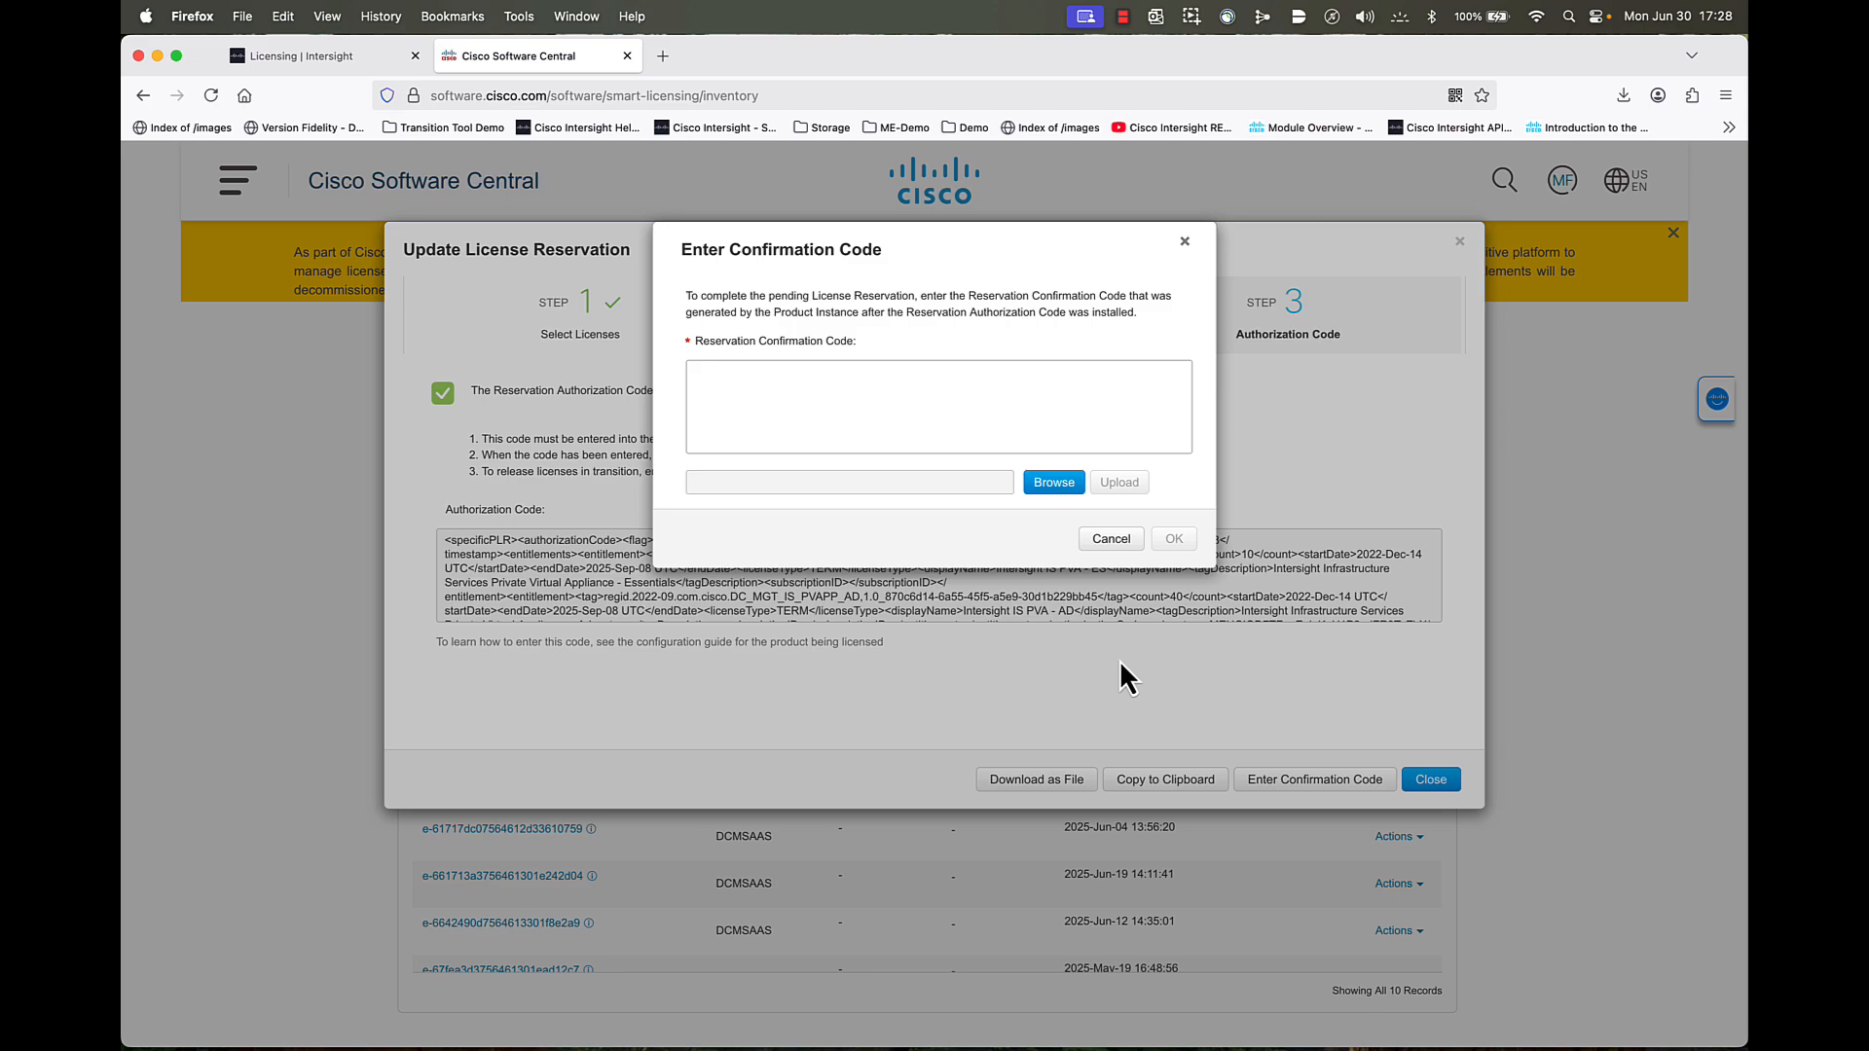
click(818, 393)
key(super+v)
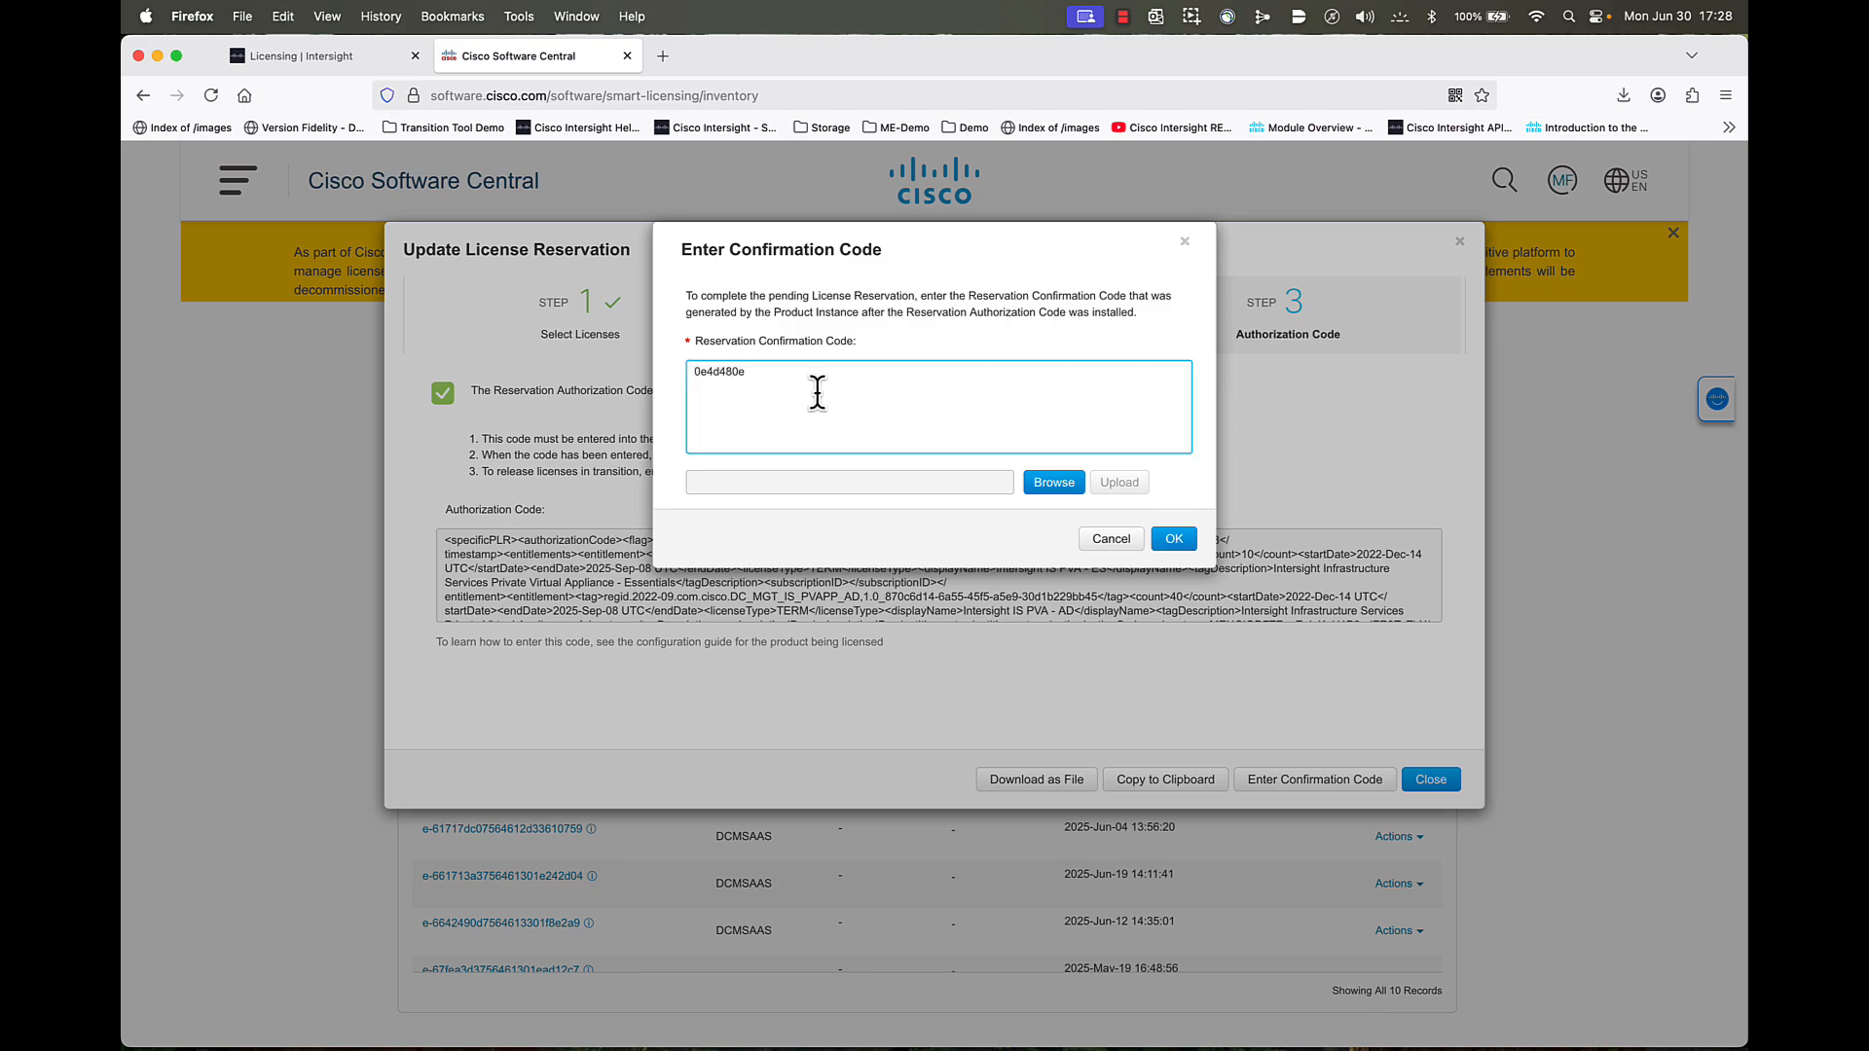
click(1172, 538)
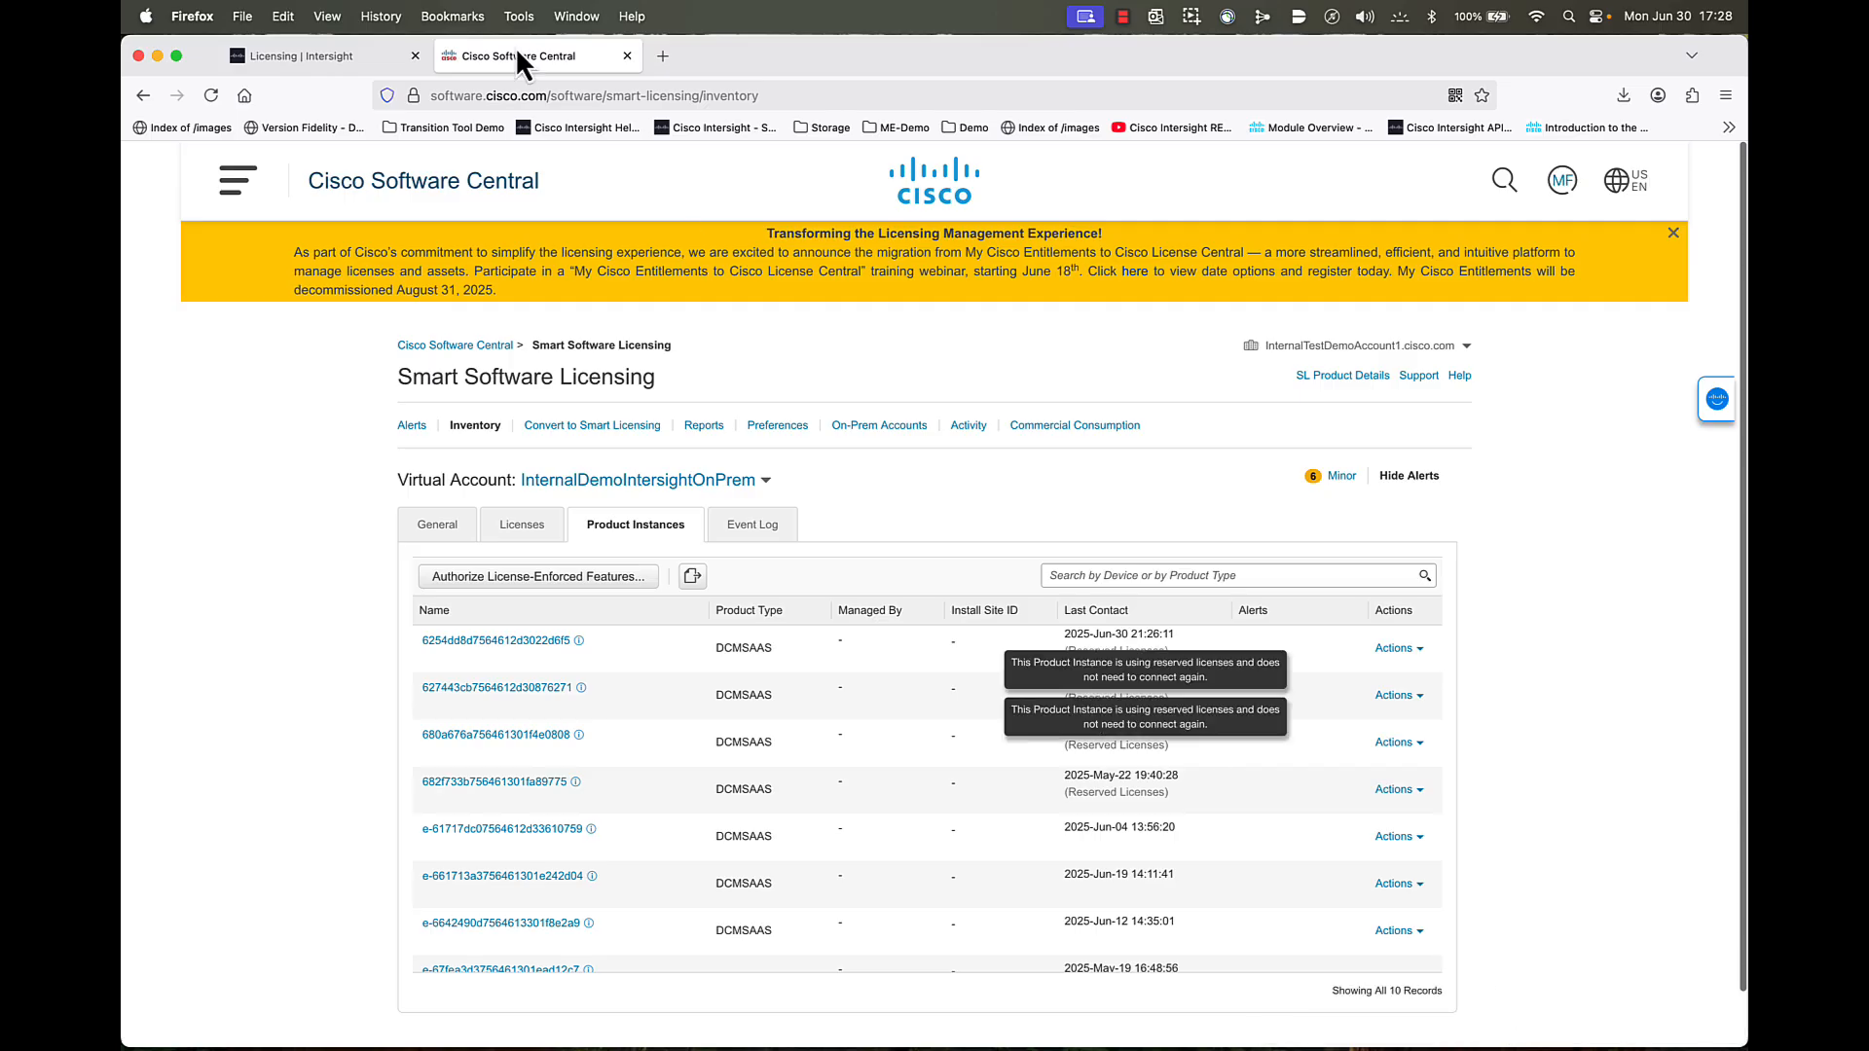
- Verify the instance now reserves 40 Advantage and 10 Essentials, then return to Intersight Licensing
click(208, 95)
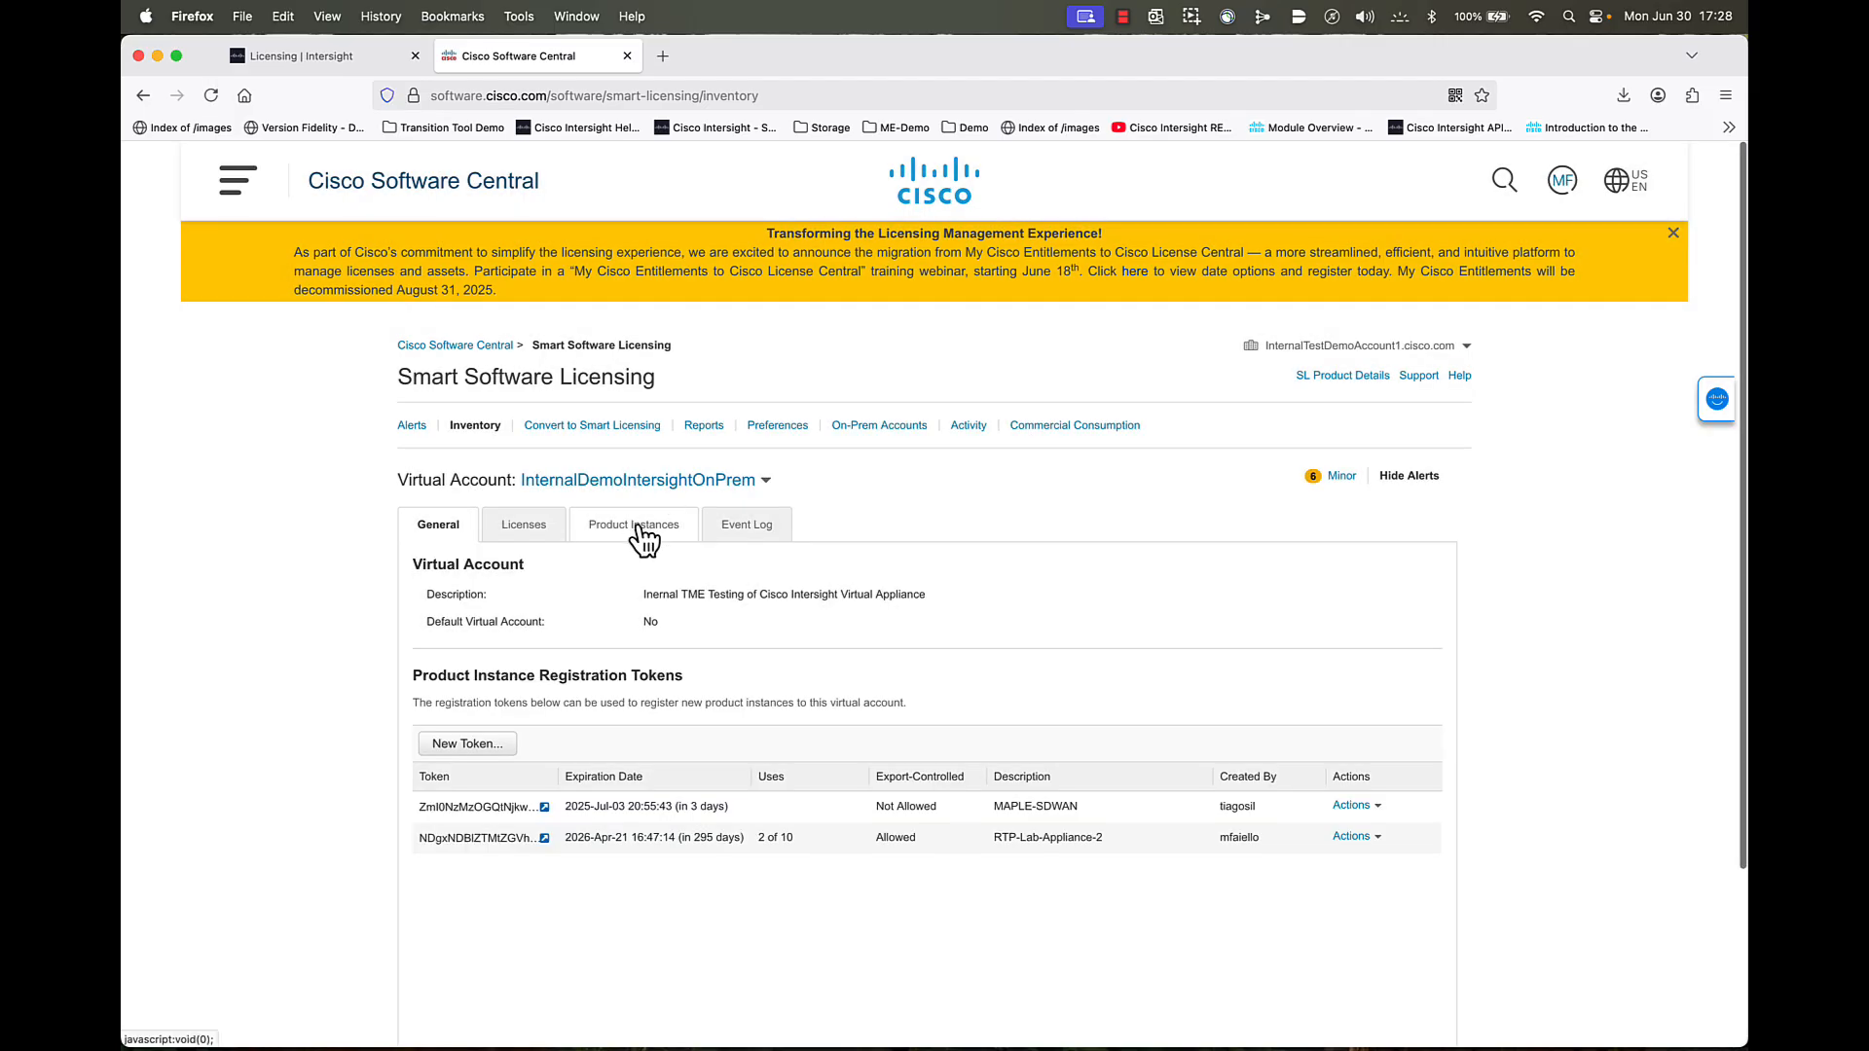
click(637, 526)
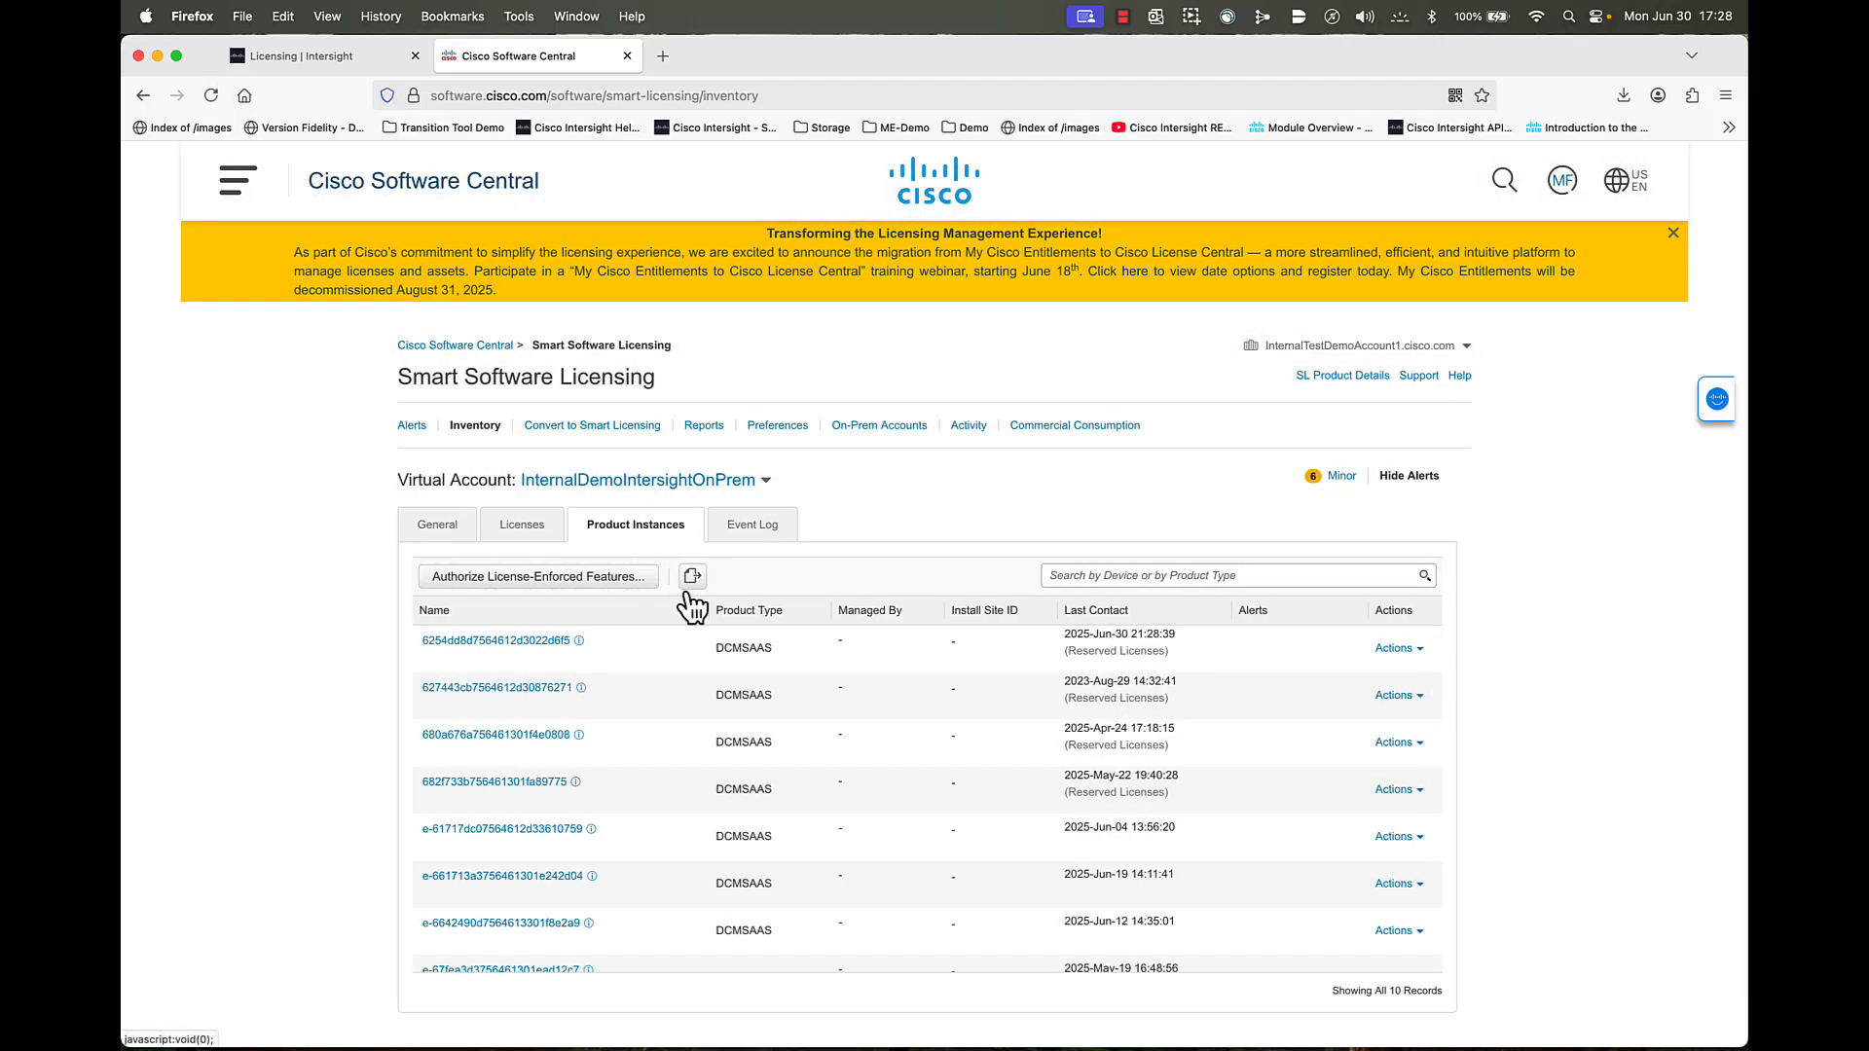
click(539, 641)
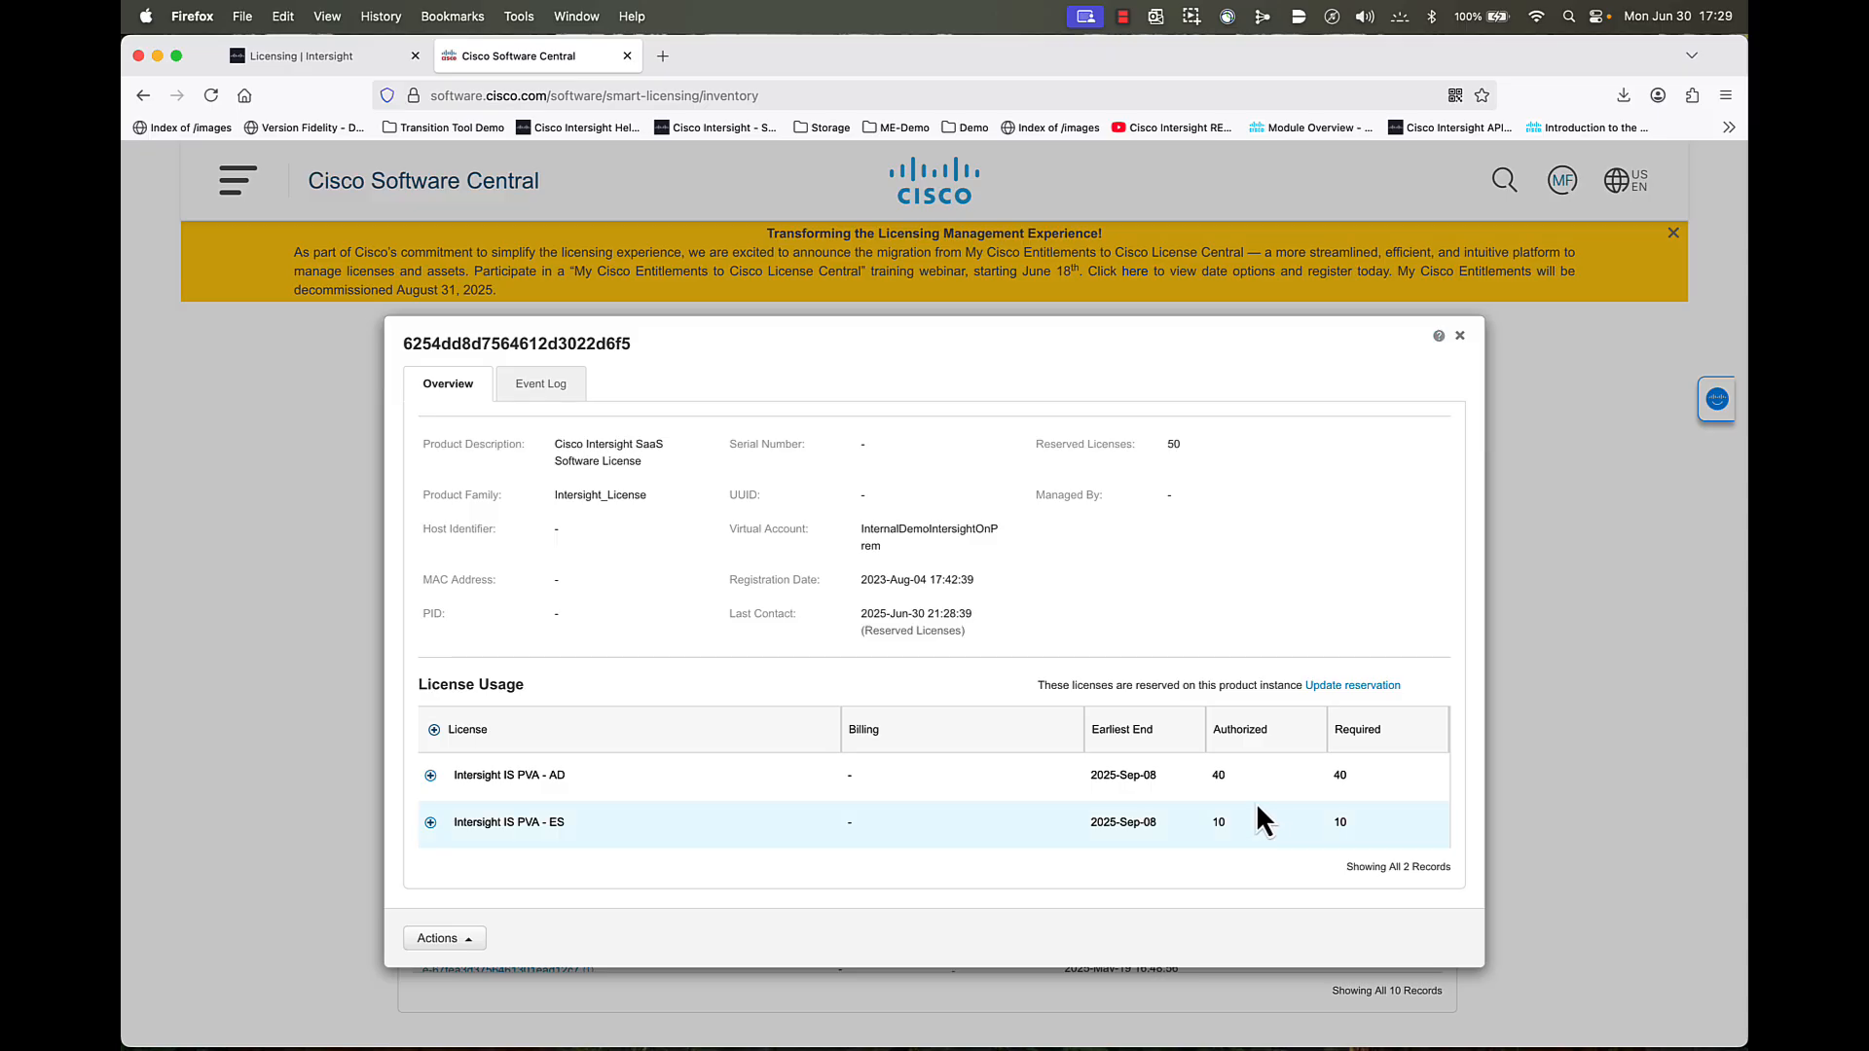
click(311, 55)
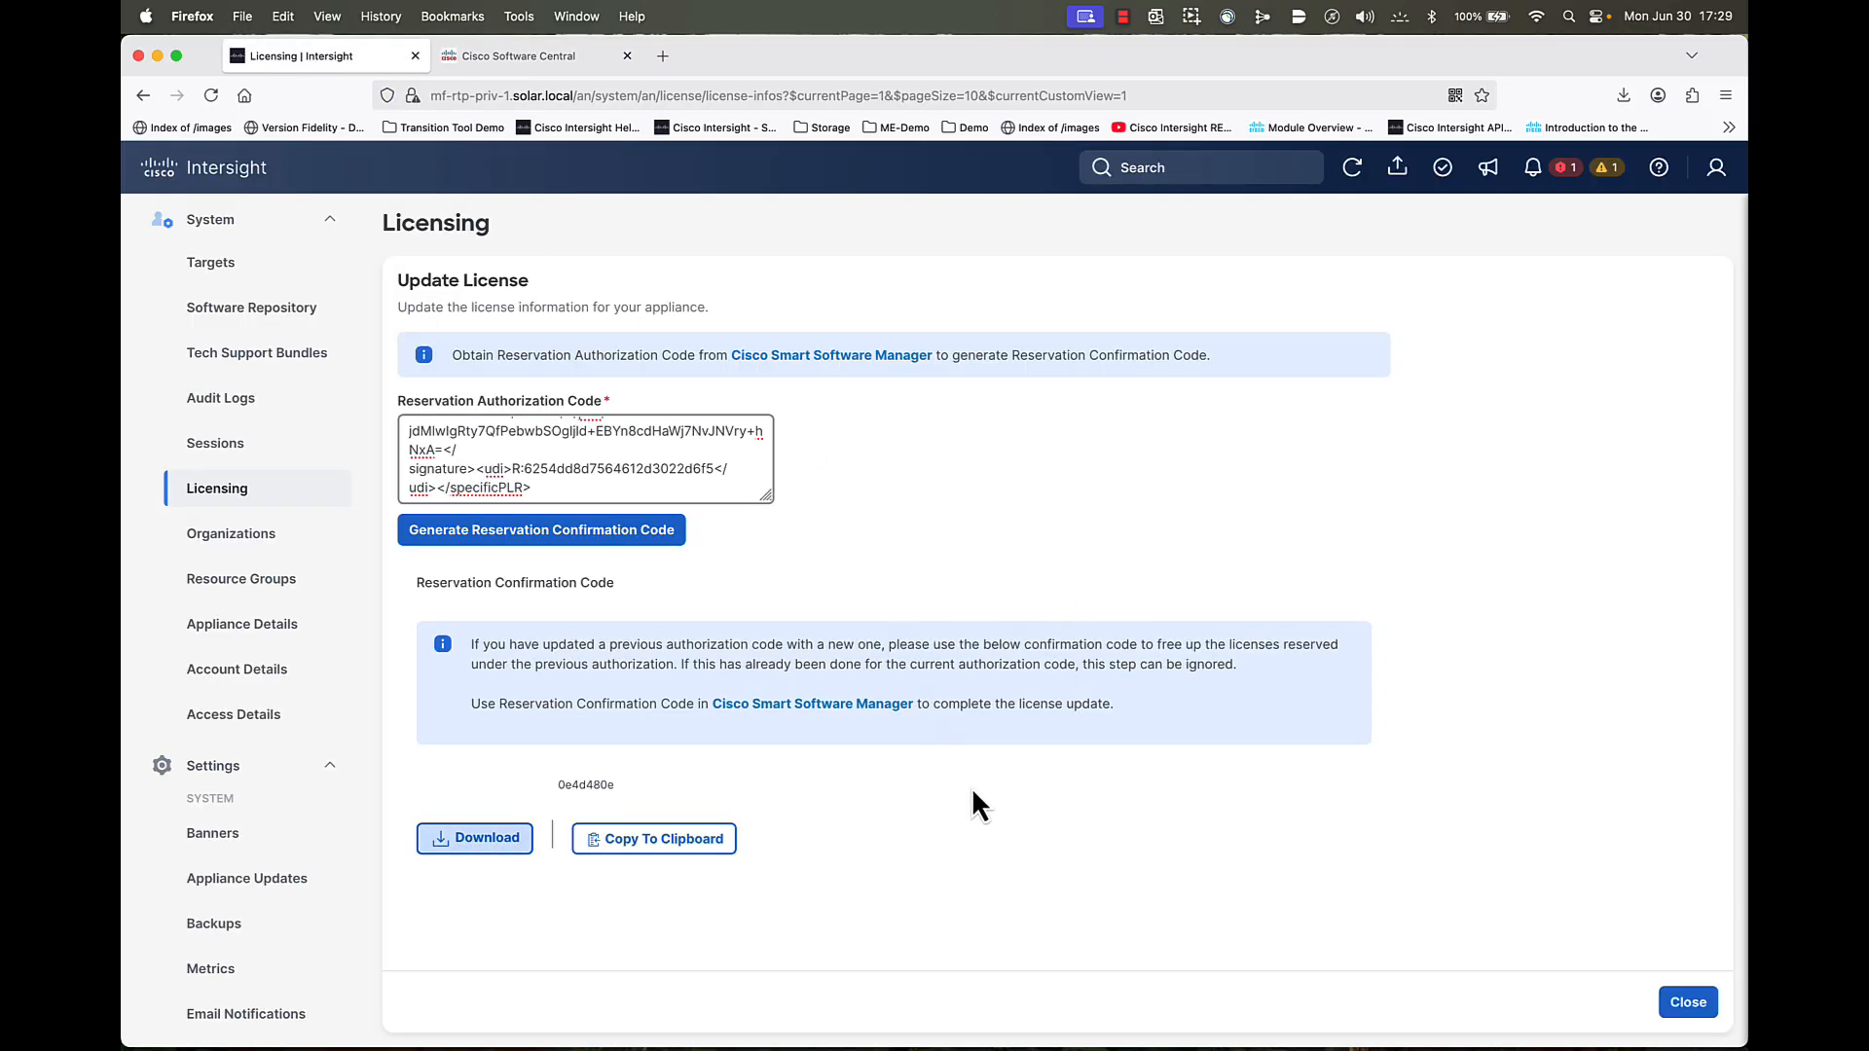
click(249, 504)
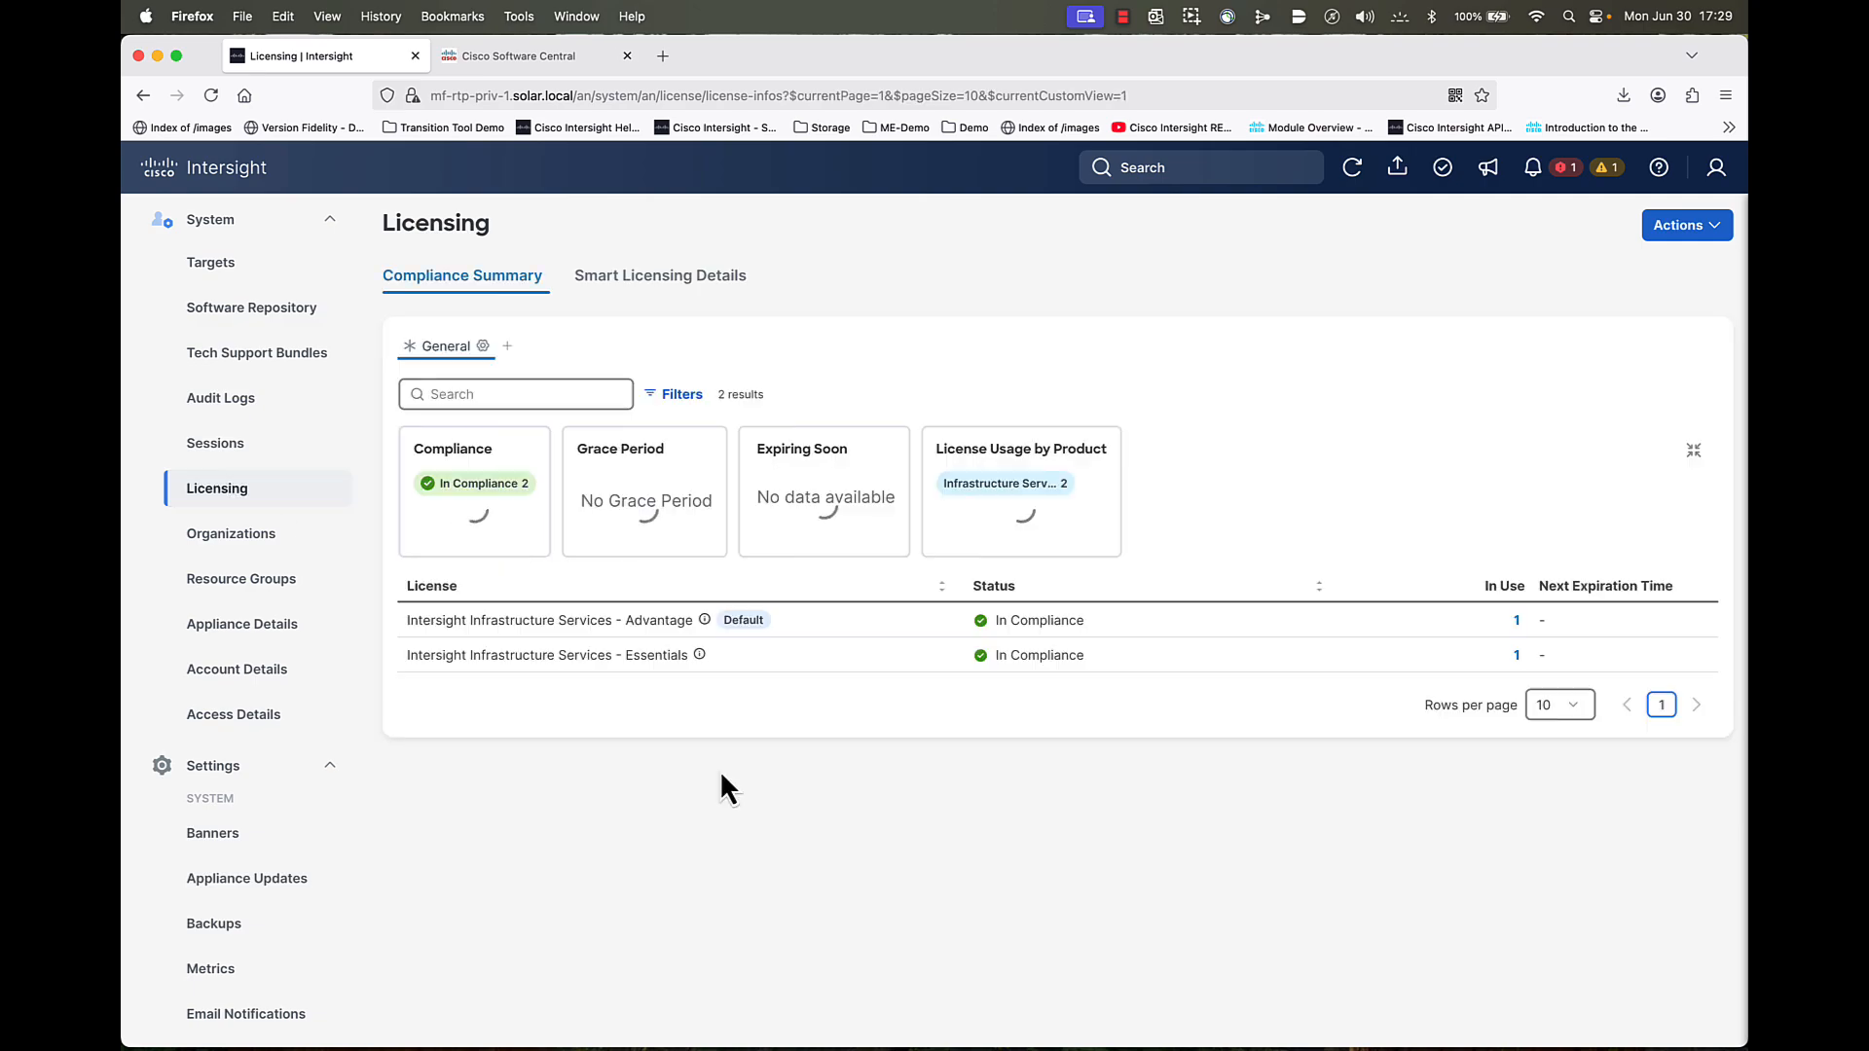